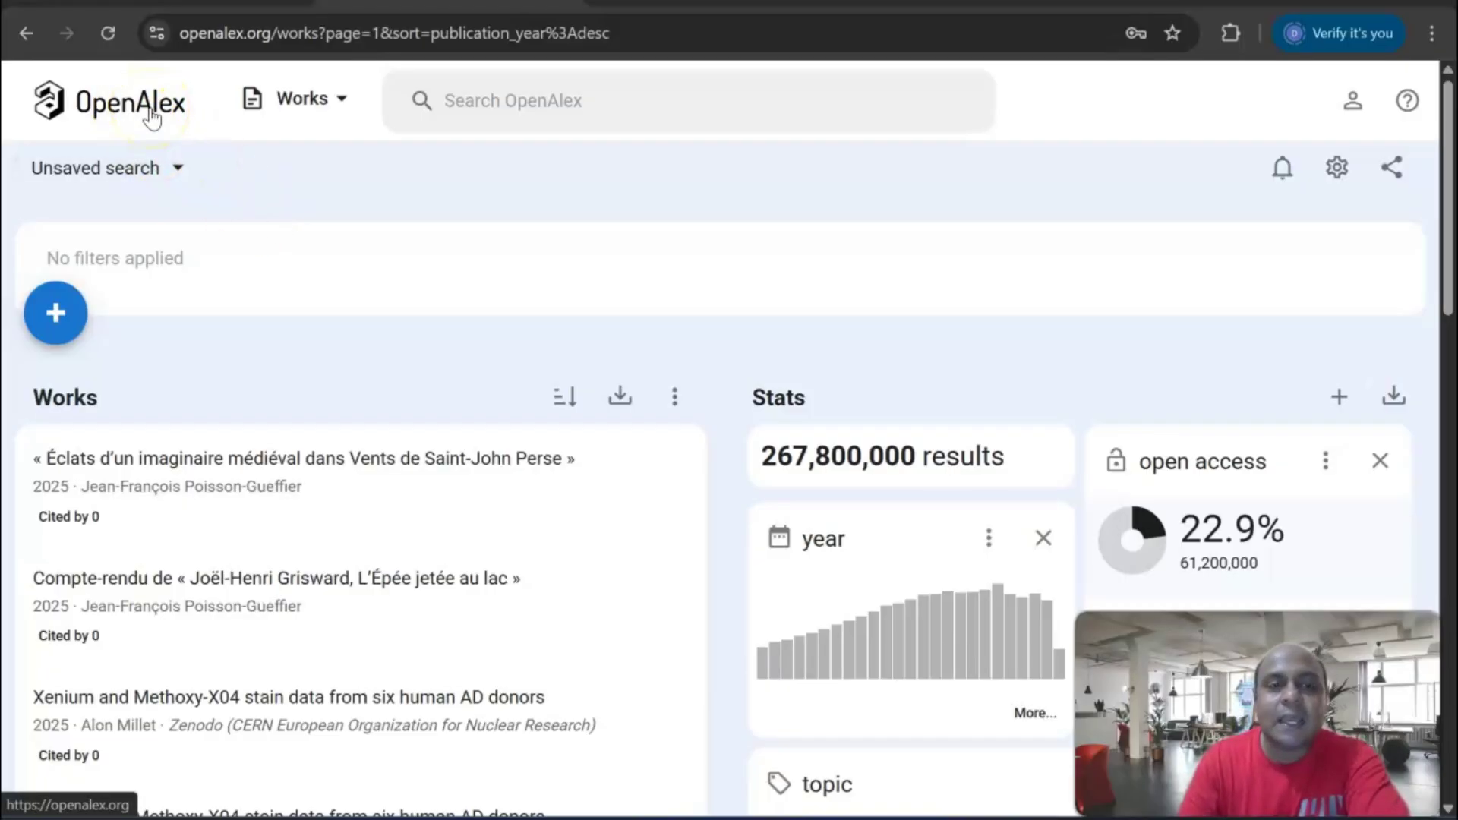
# - Search OpenAlex works for 'repo rate and inflation' and browse the 360 results
pyautogui.click(1355, 103)
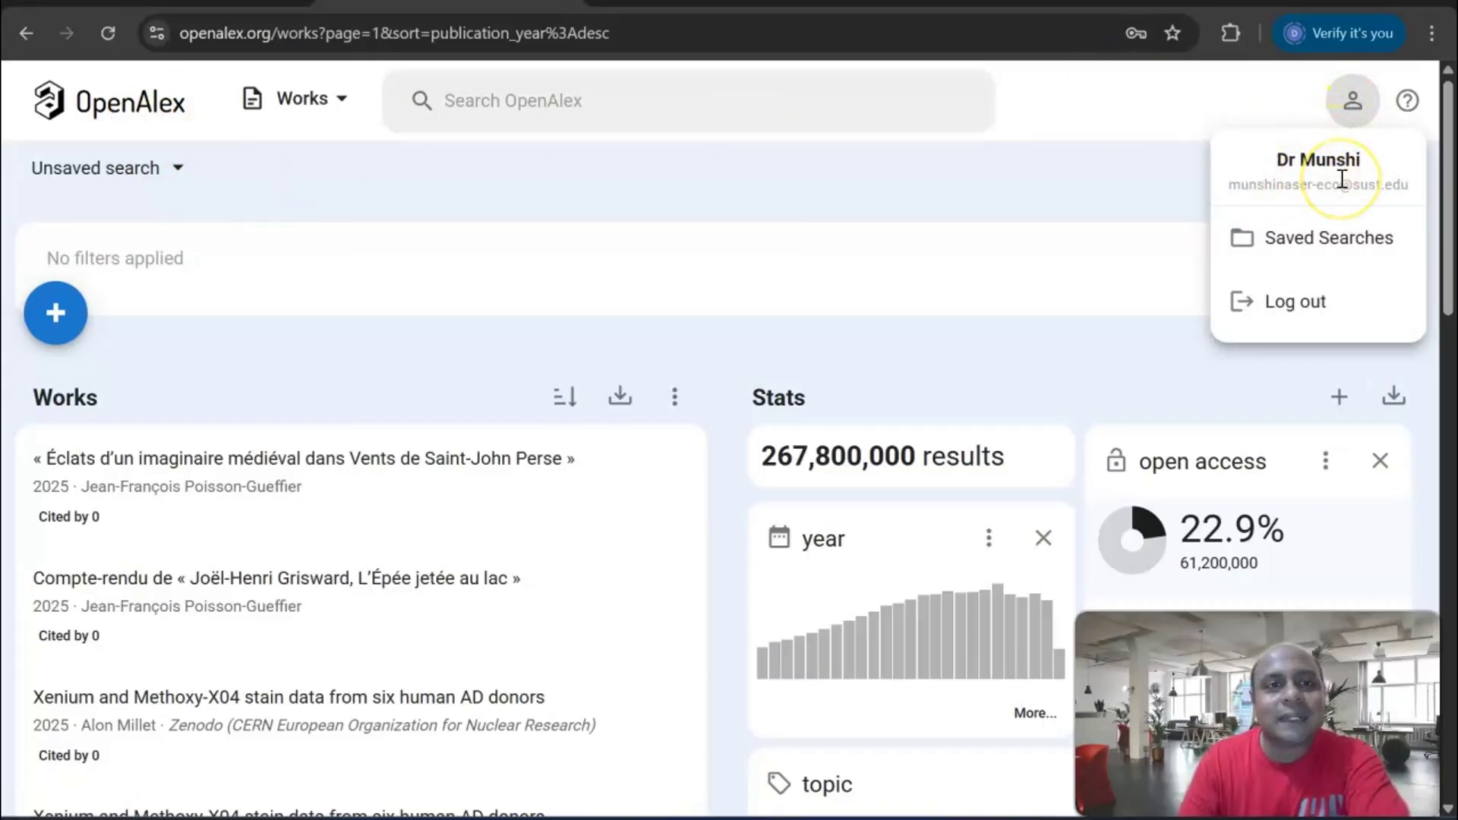
pyautogui.click(1162, 120)
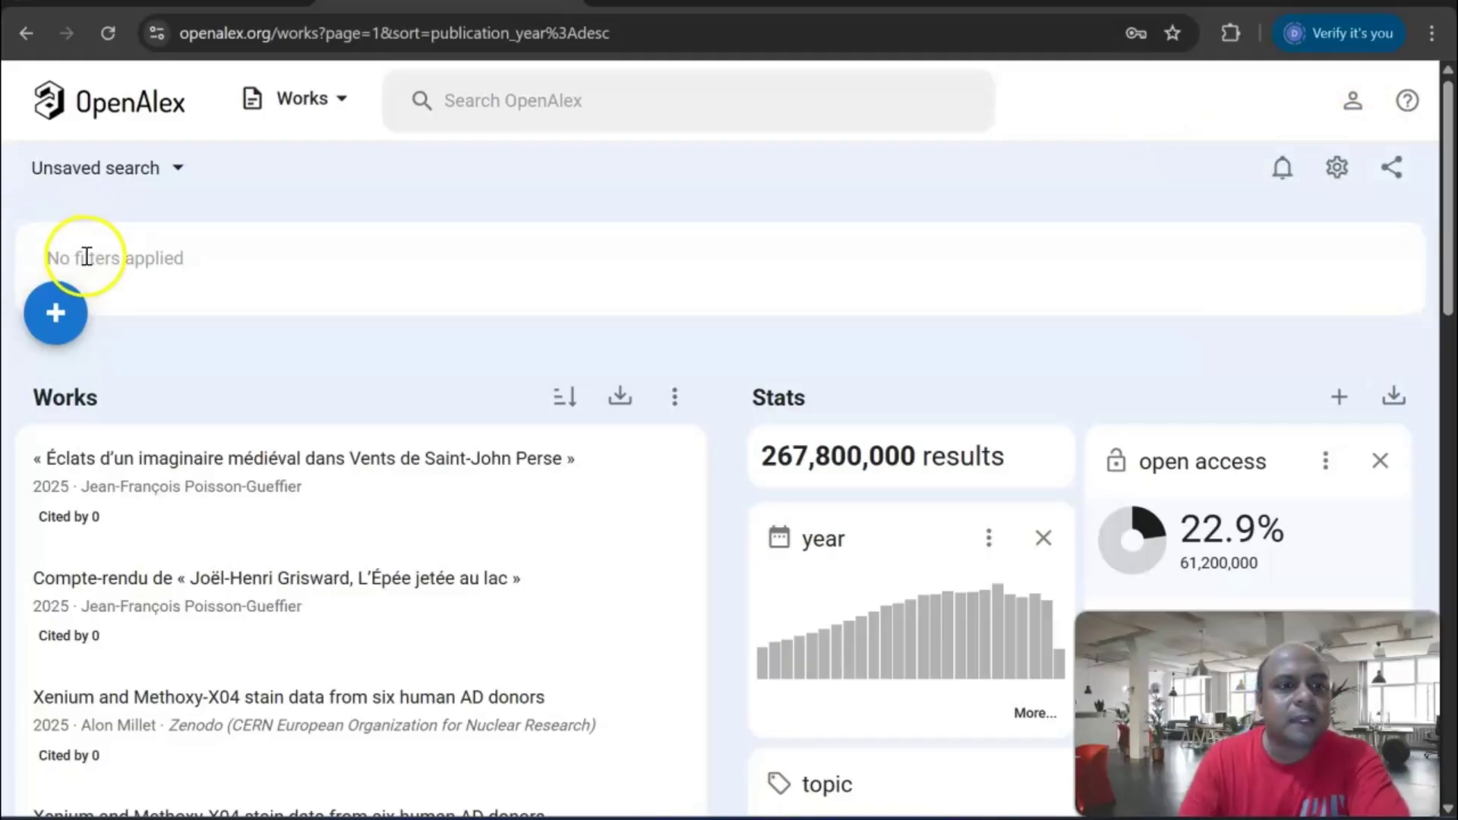
pyautogui.click(504, 98)
pyautogui.write('re')
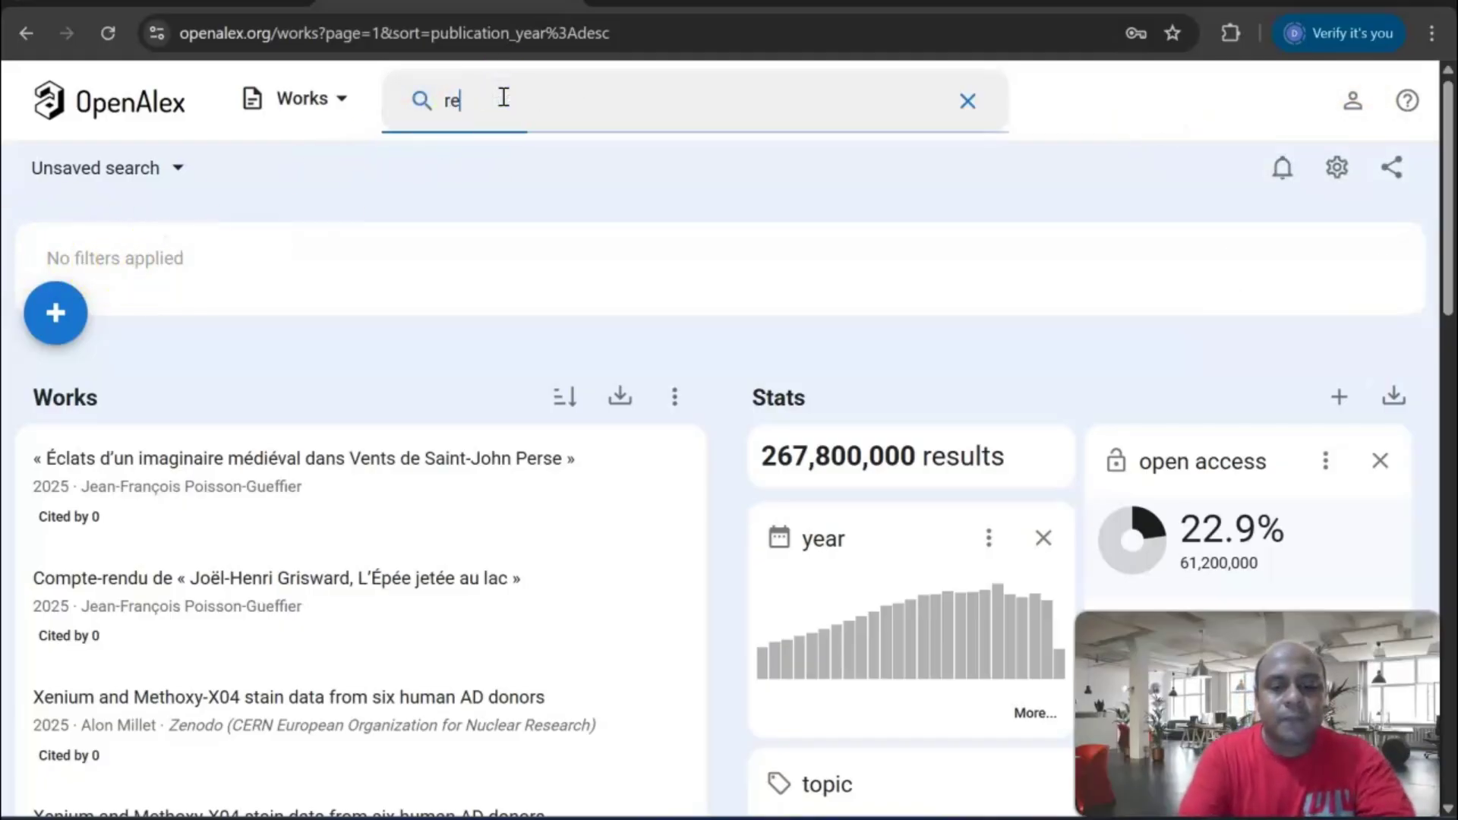
pyautogui.write('po rate and inflation')
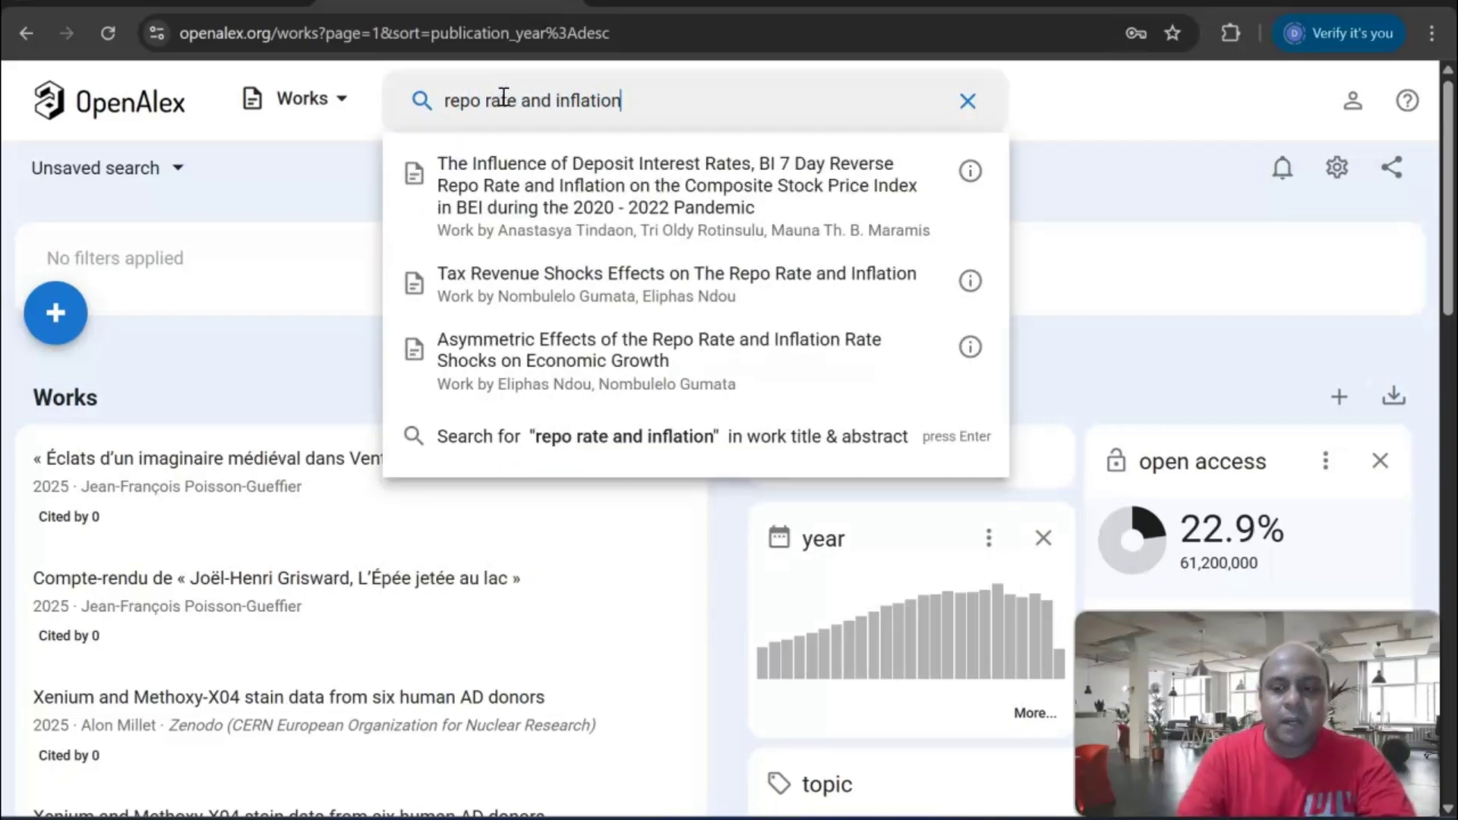
pyautogui.press('Return')
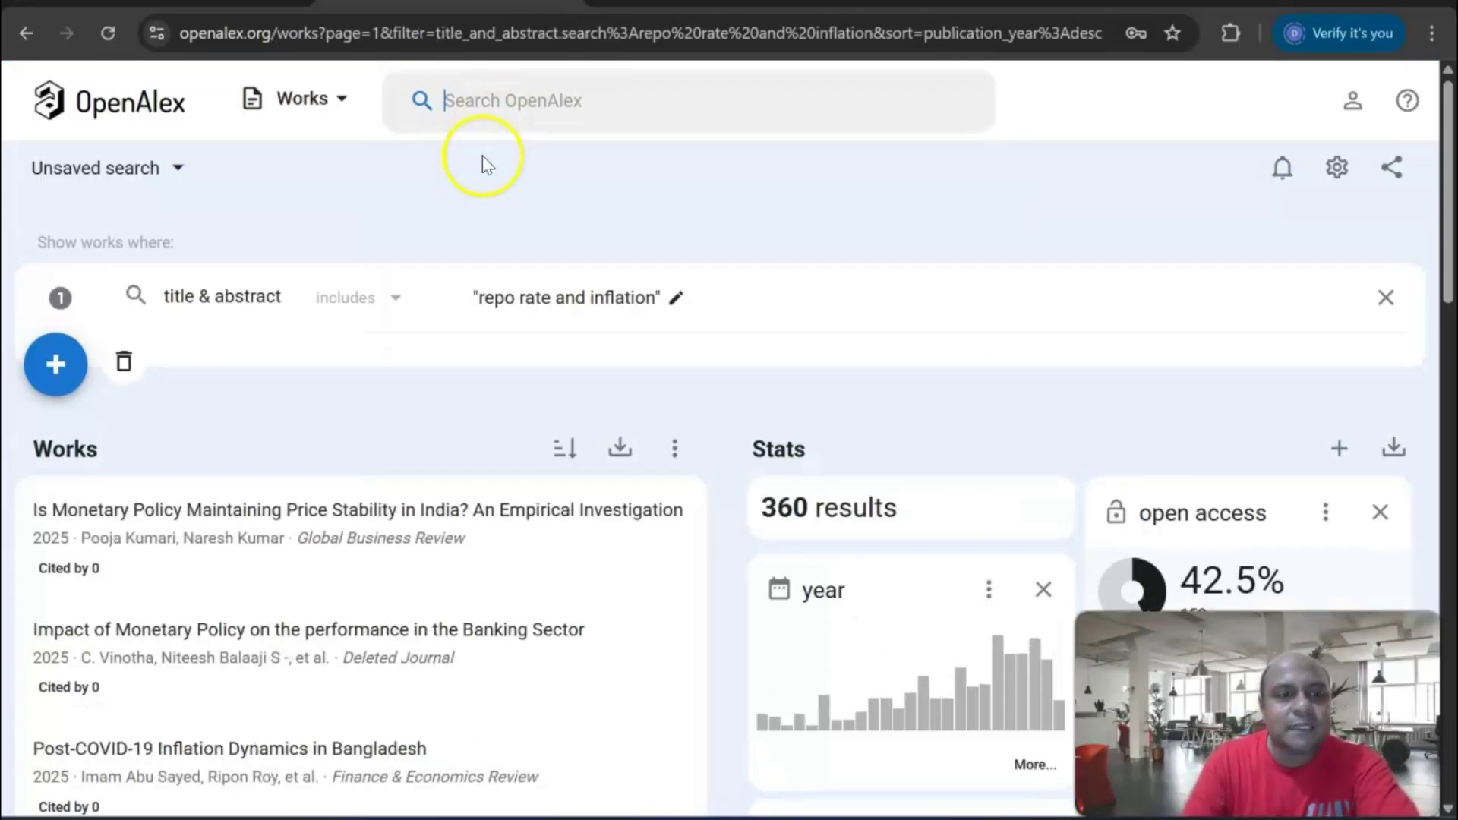
pyautogui.scroll(-15, 465, 243)
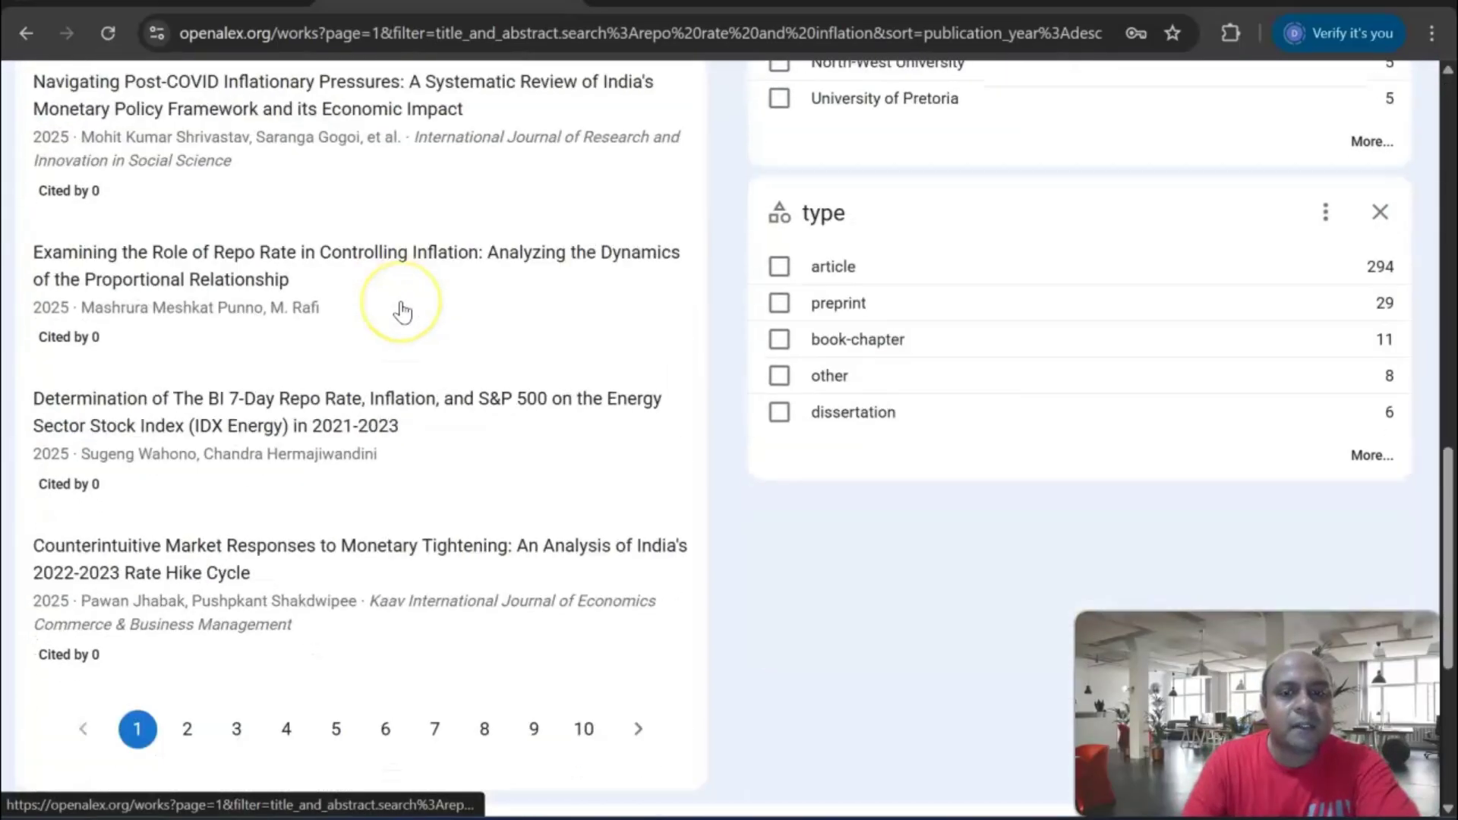
pyautogui.scroll(-3, 402, 312)
pyautogui.scroll(18, 403, 311)
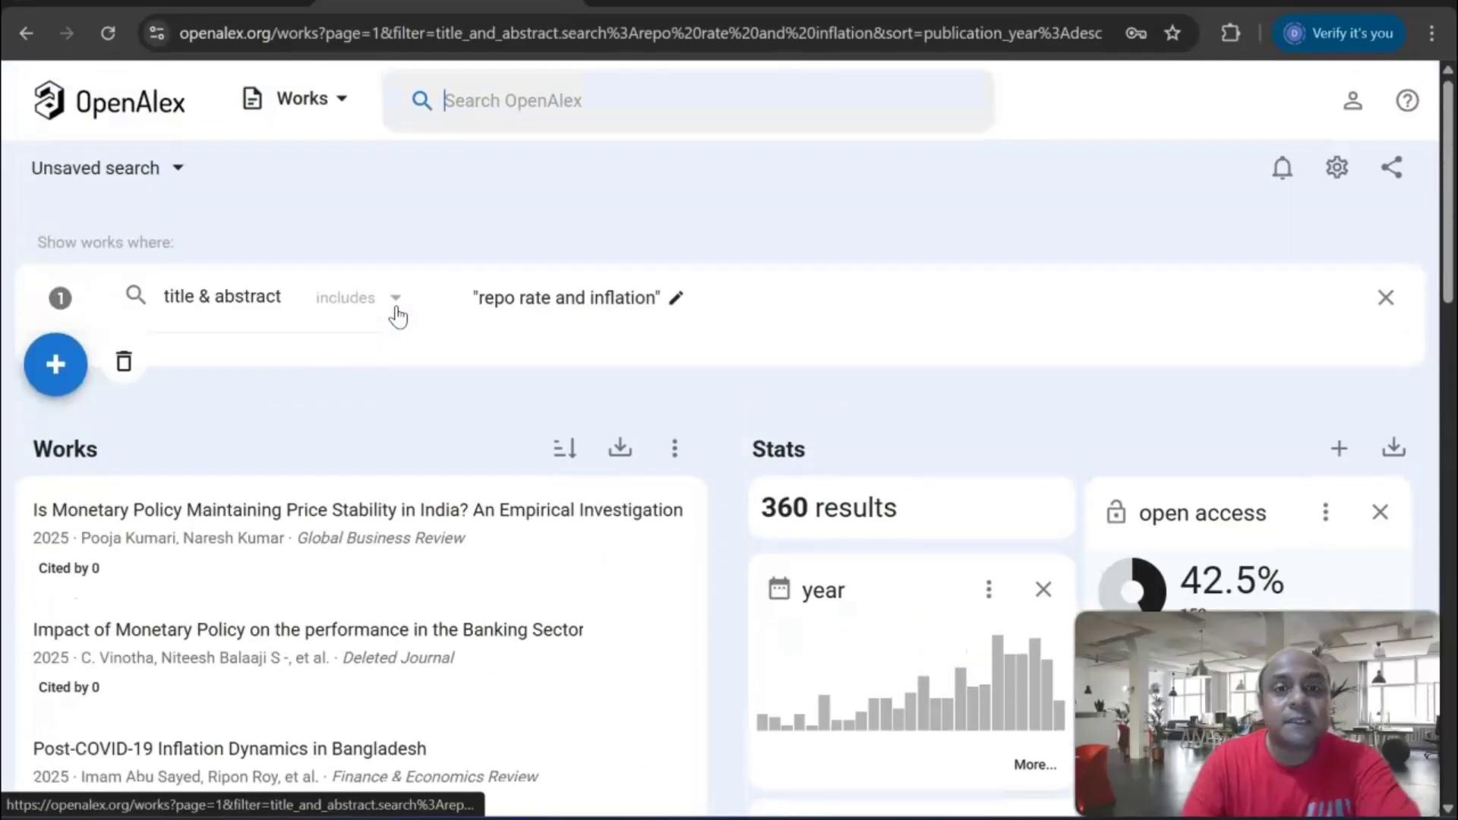
pyautogui.click(396, 307)
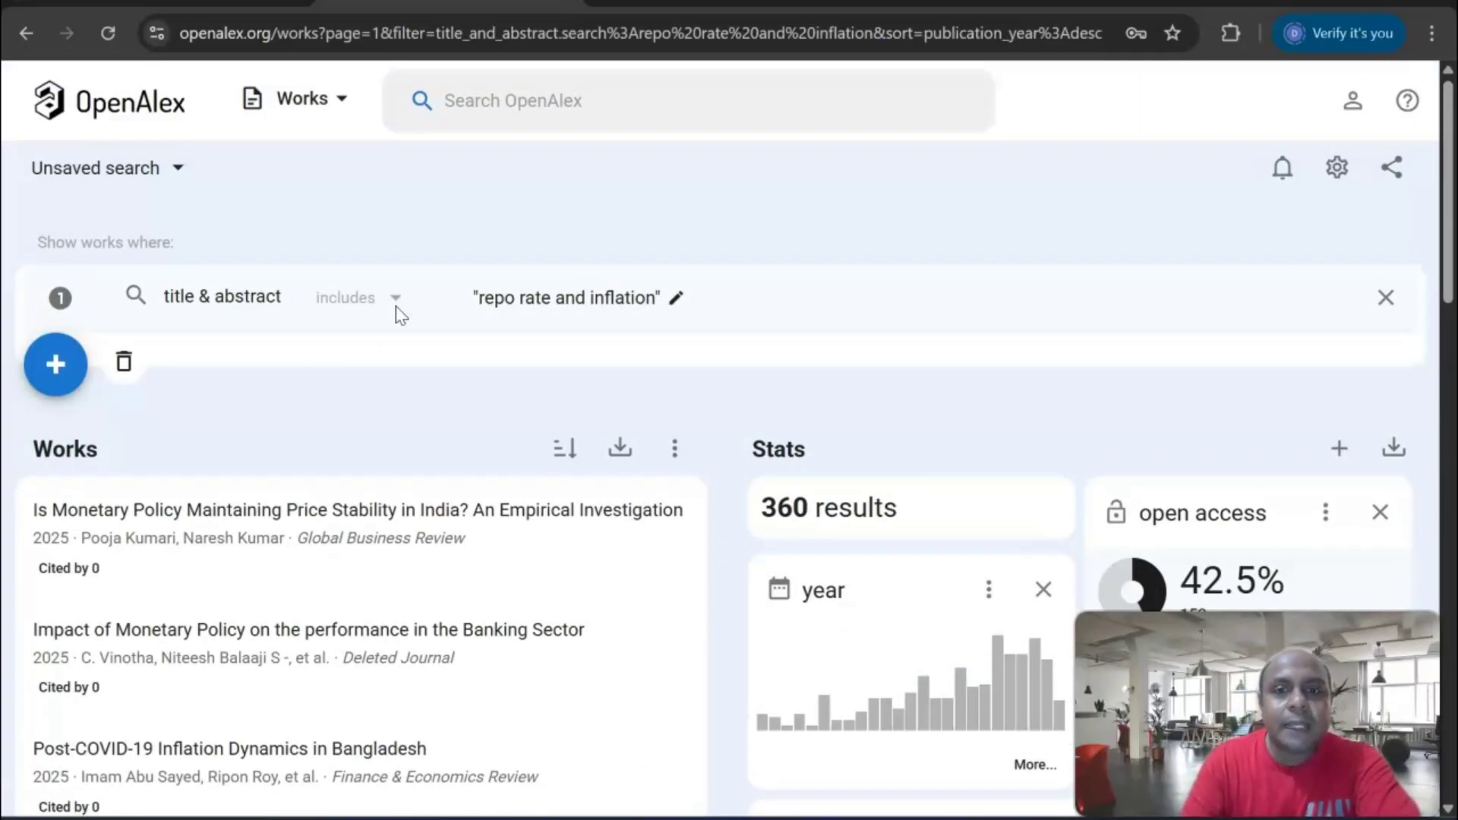
# - Add a publication year filter for 2020-2025, narrowing the works to 162
pyautogui.click(54, 378)
pyautogui.click(53, 378)
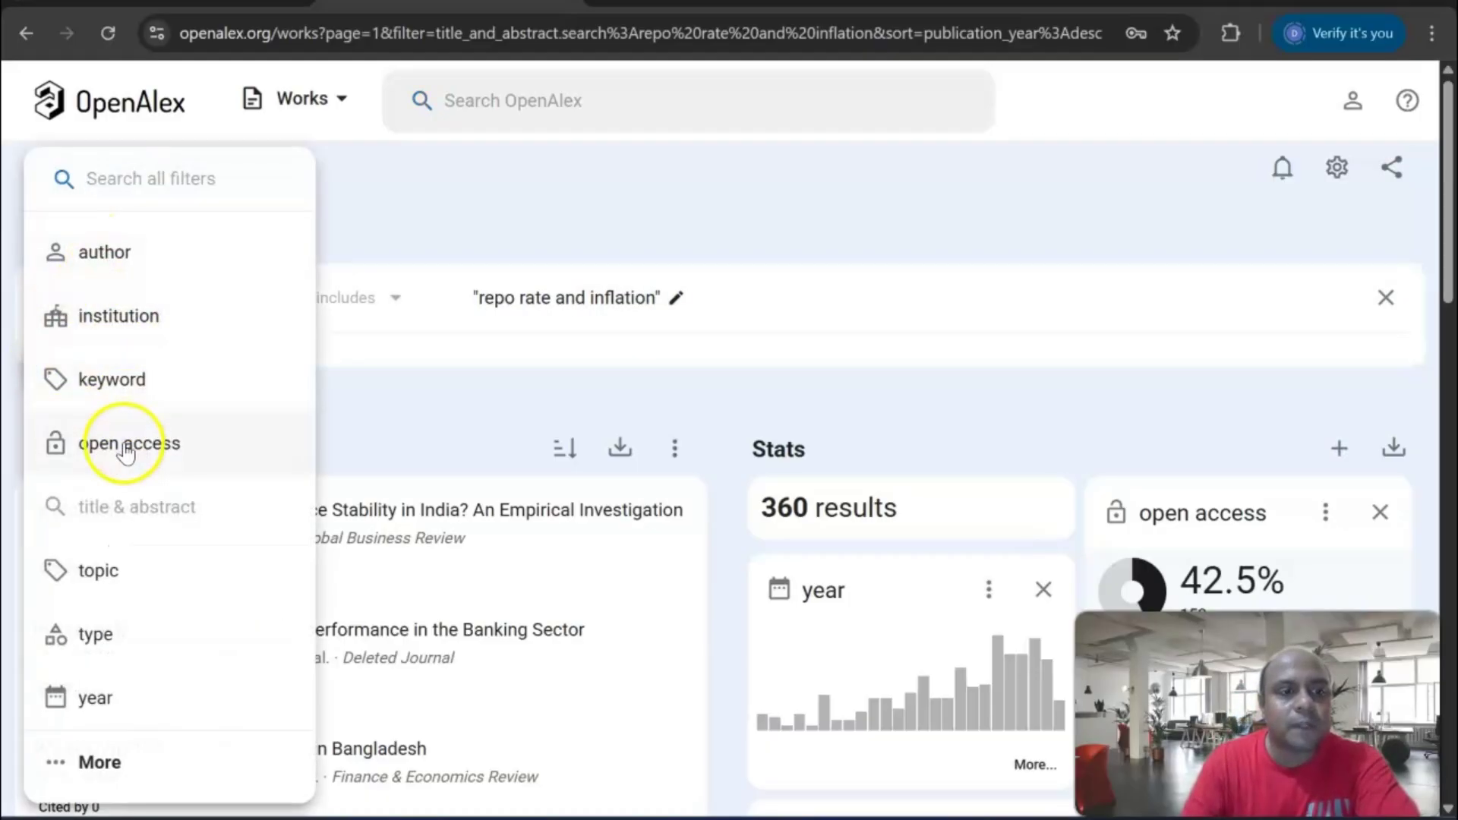
pyautogui.click(122, 717)
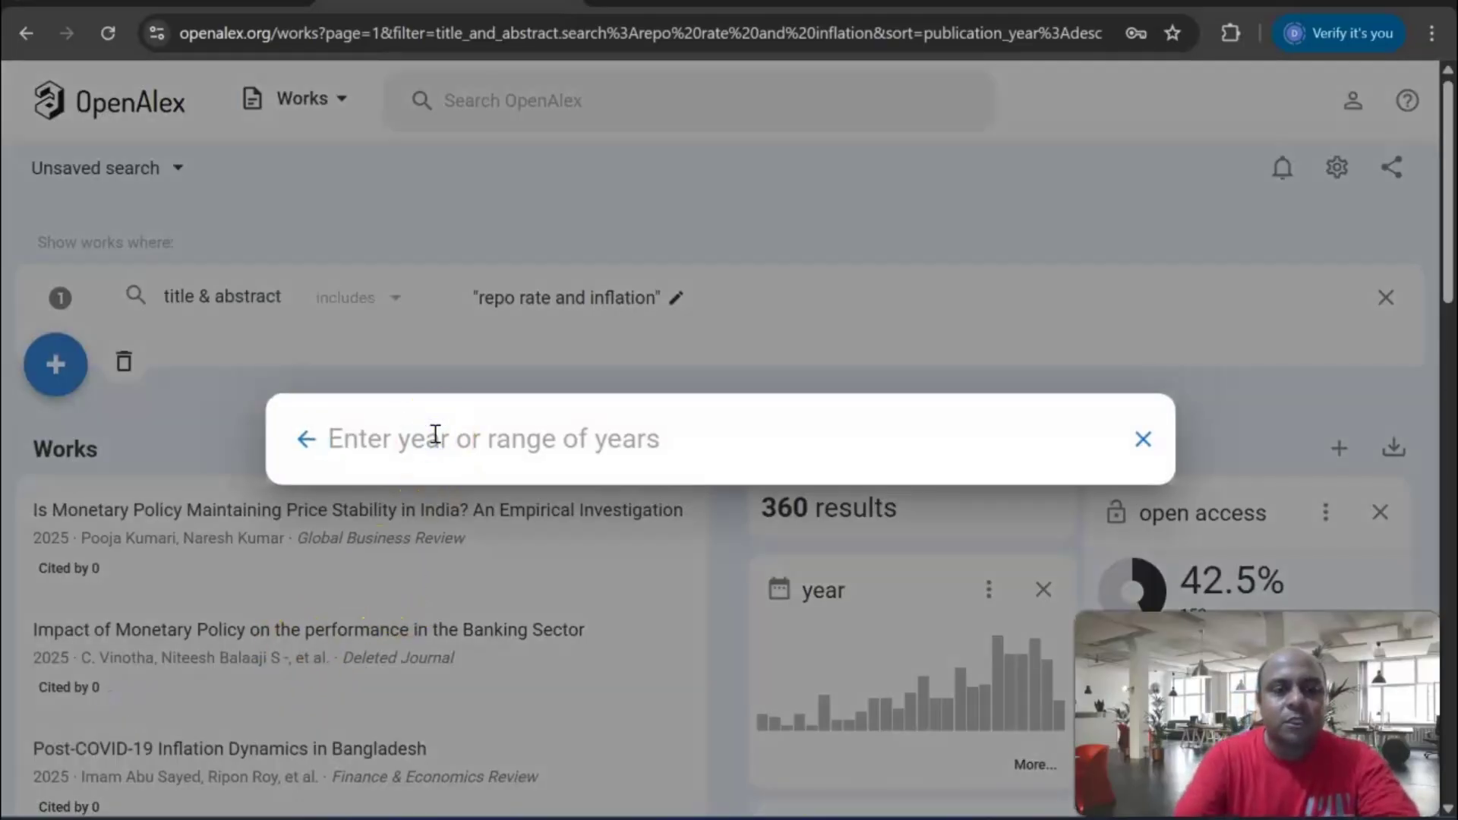
pyautogui.write('20')
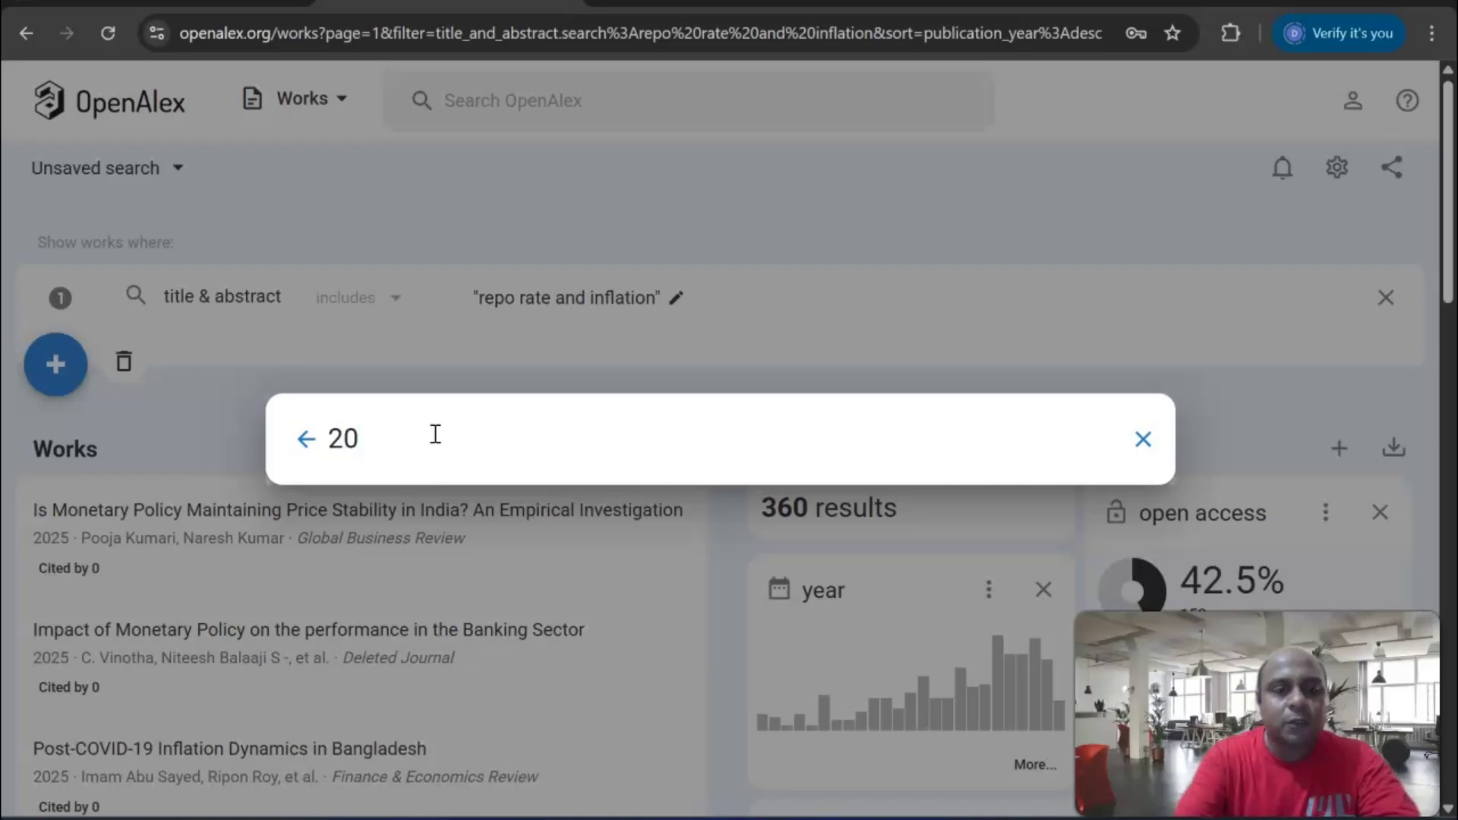
pyautogui.write('20')
pyautogui.write('-20')
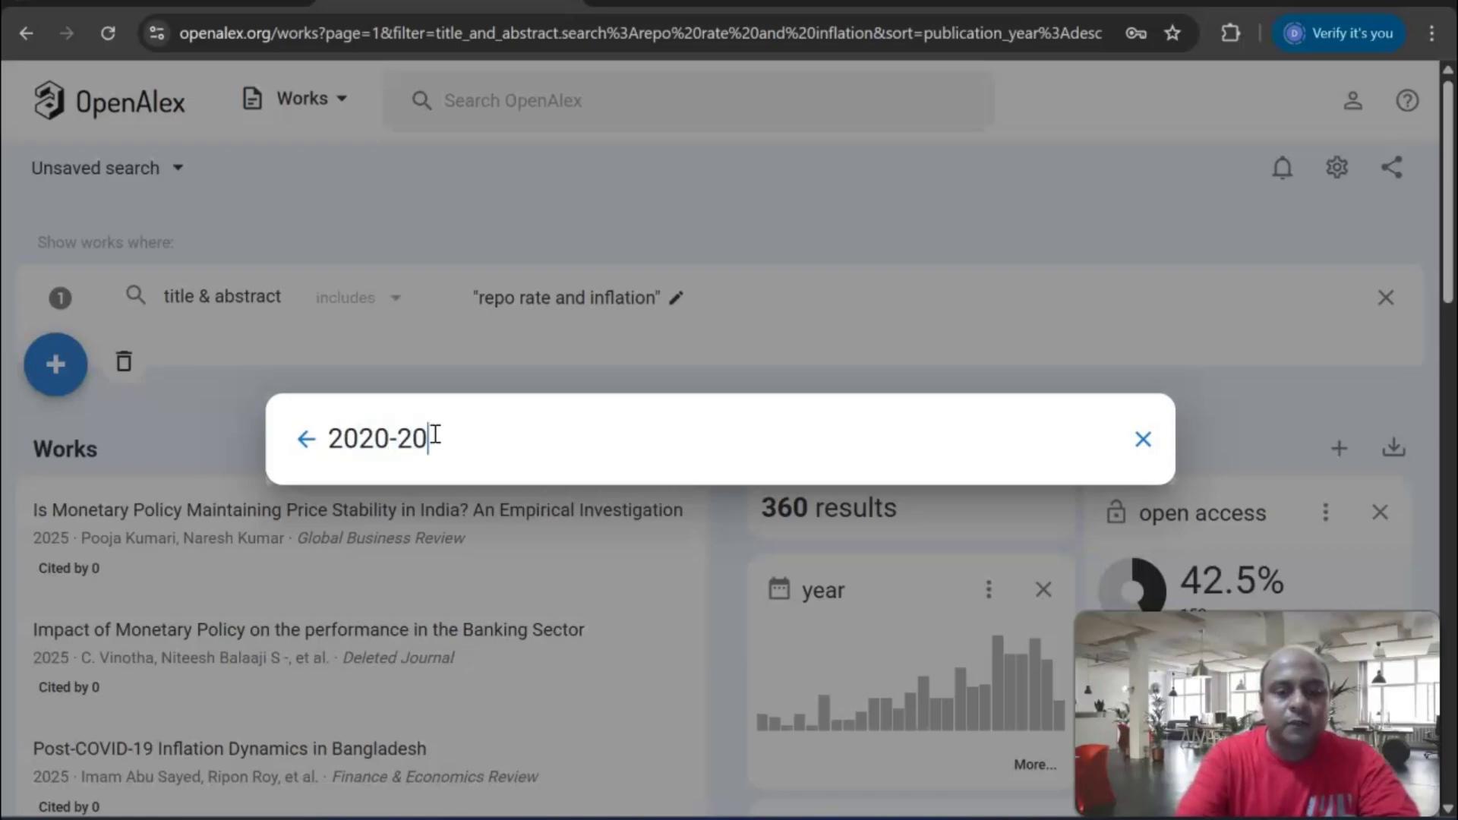
pyautogui.write('25')
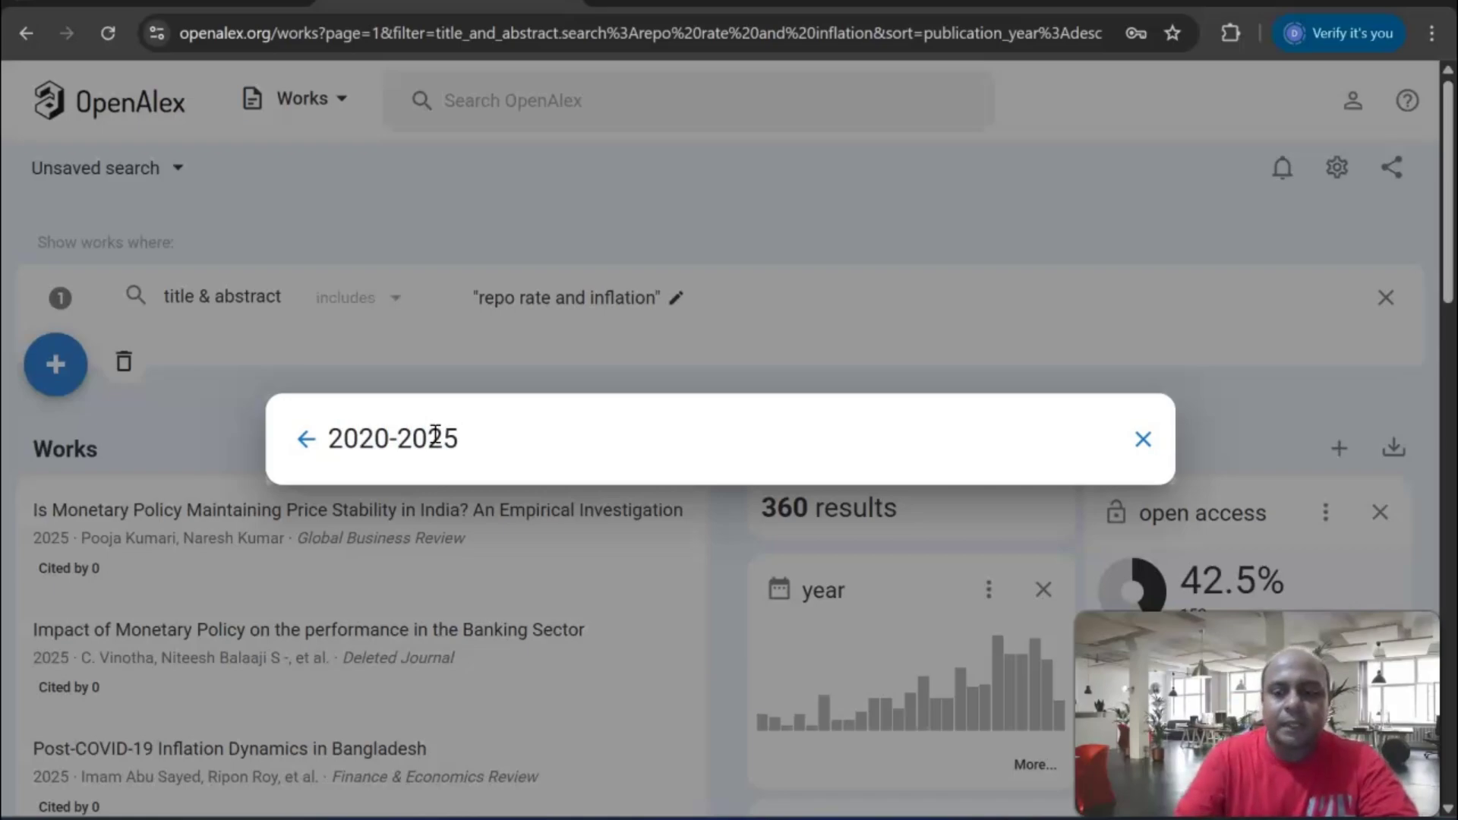
pyautogui.press('Return')
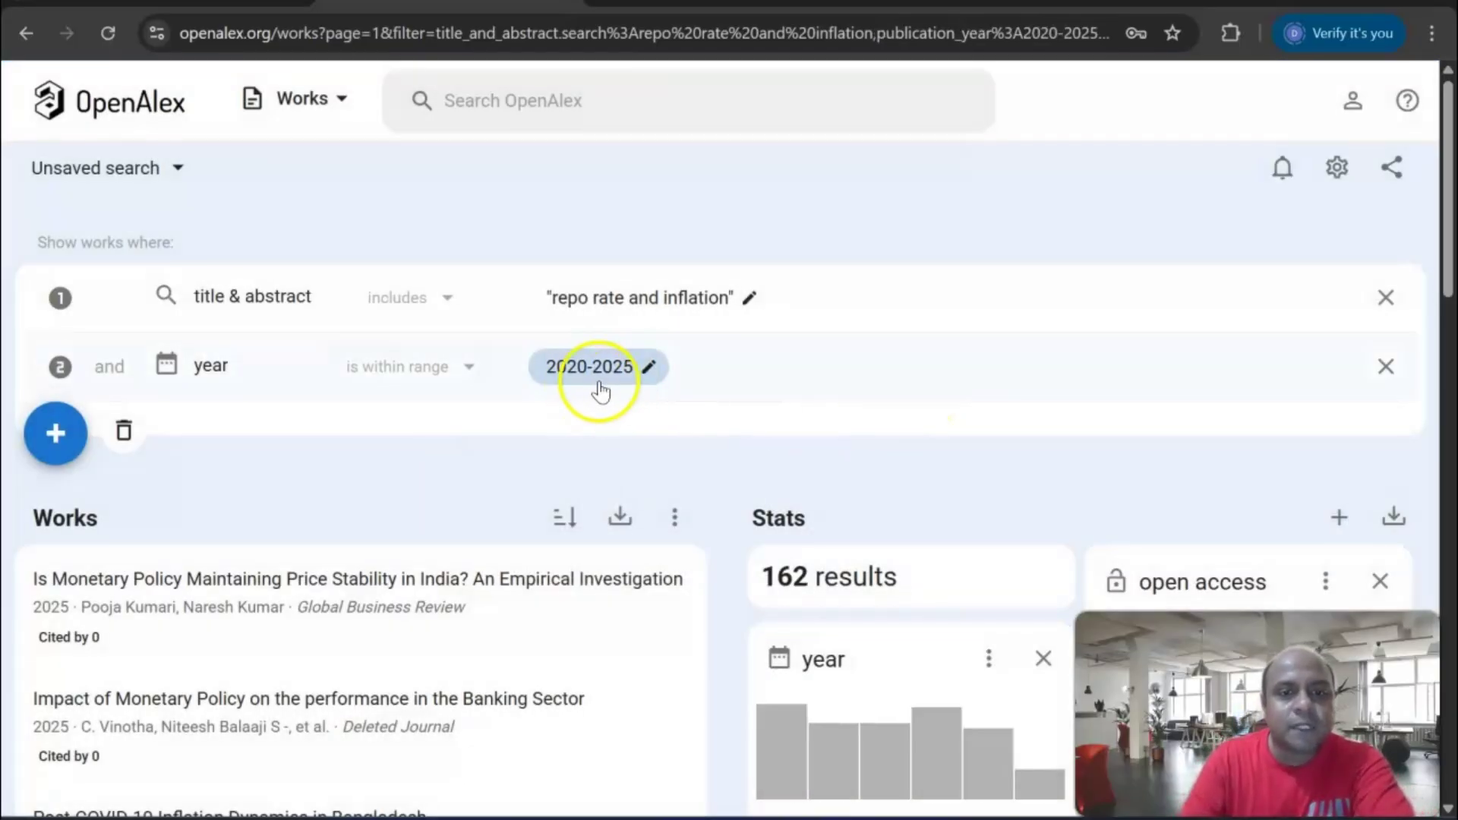
# - Restrict the results to the 'Monetary Policy and Economic Impact' topic
pyautogui.scroll(-3, 595, 384)
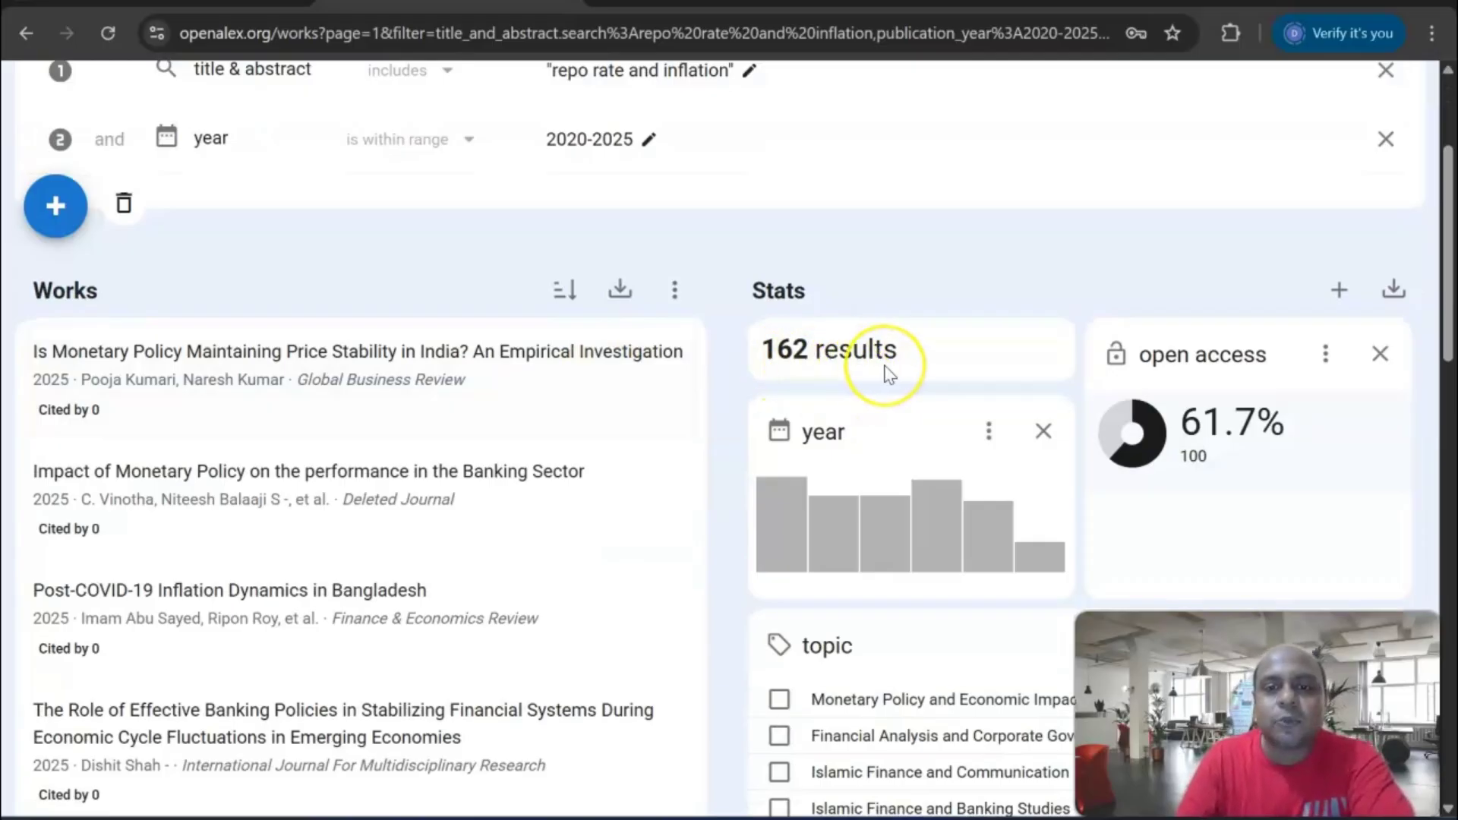
pyautogui.scroll(2, 644, 261)
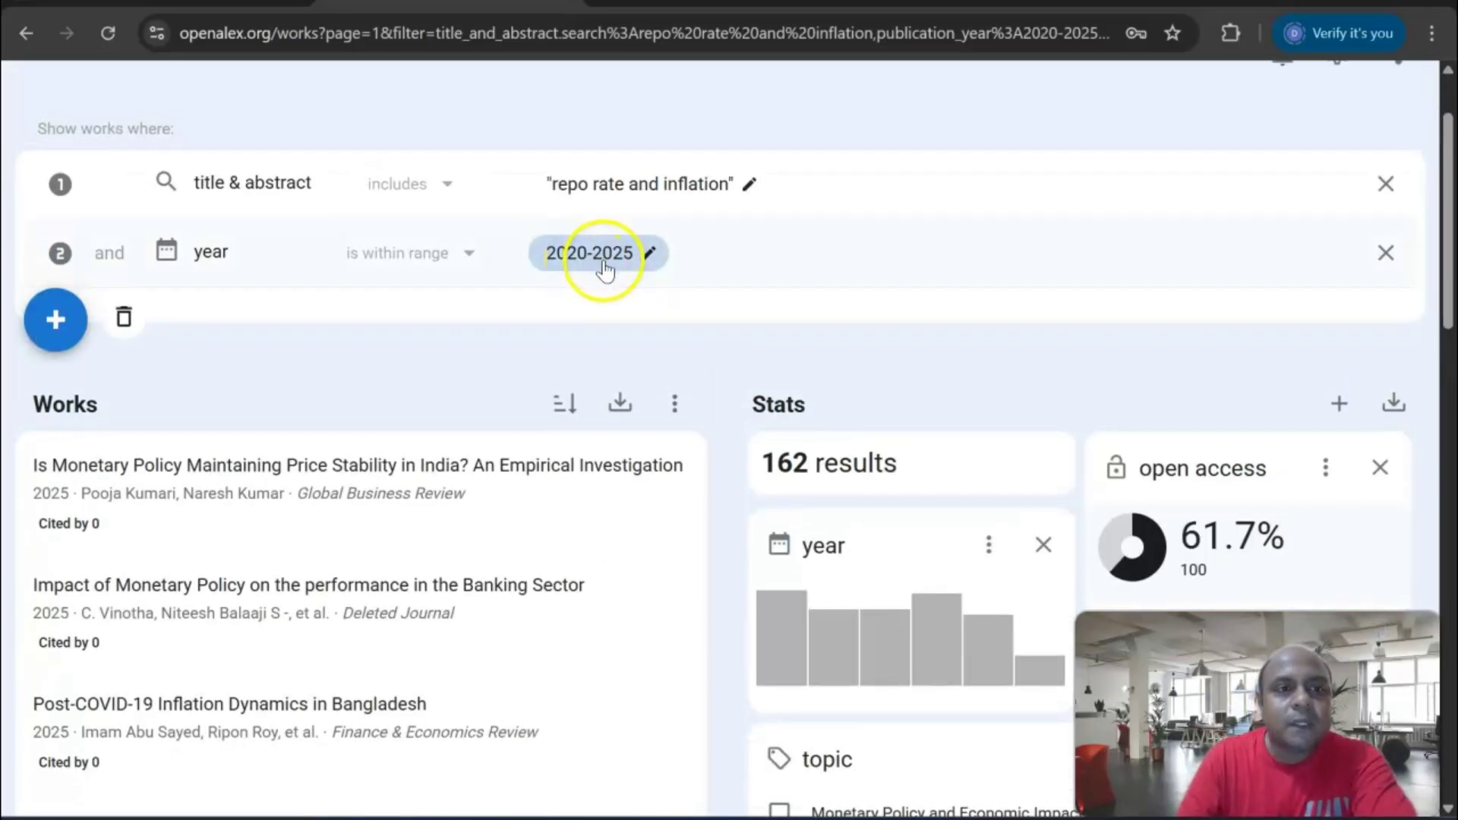
pyautogui.scroll(-1, 1154, 251)
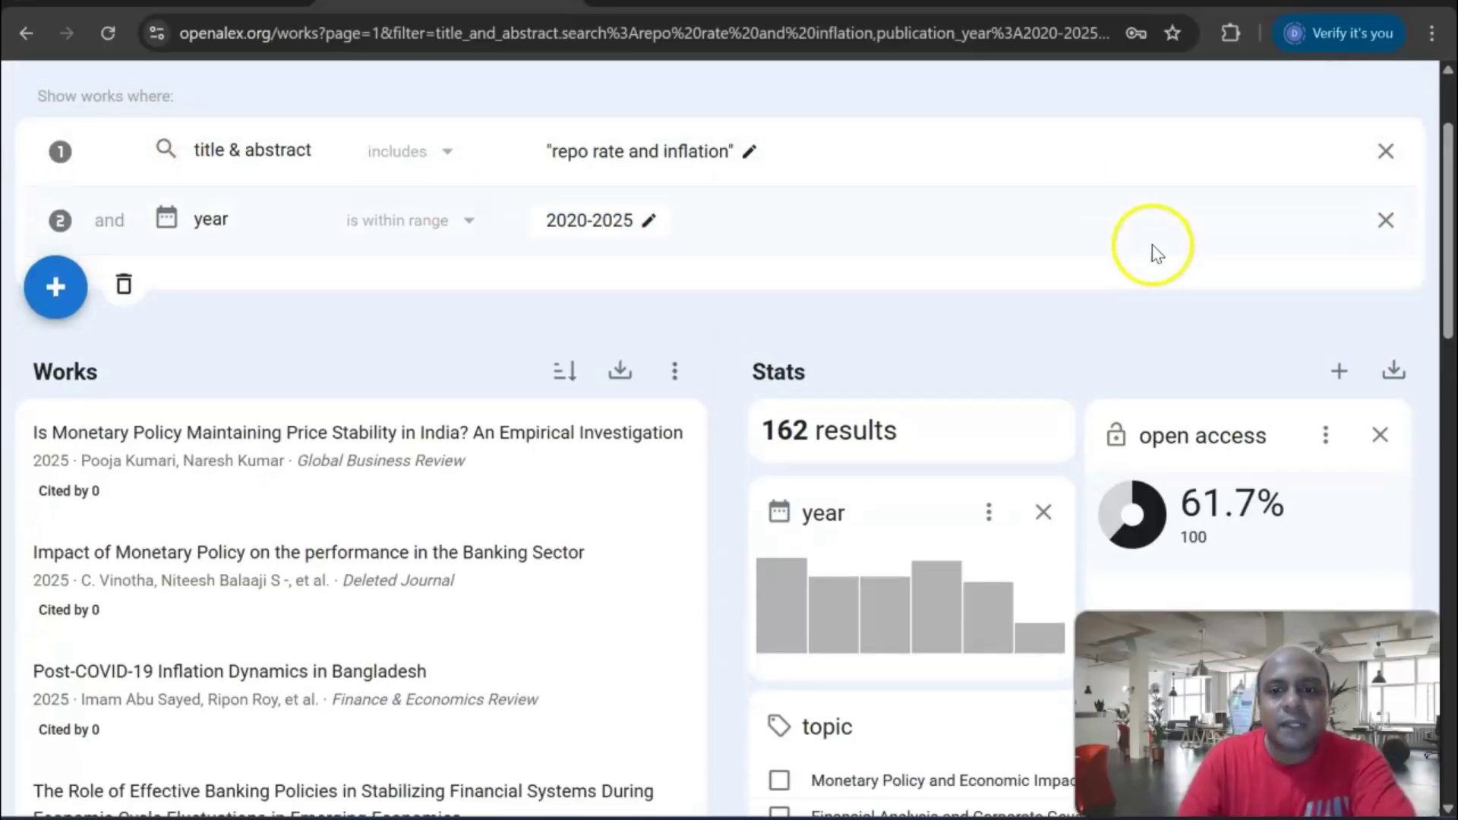
pyautogui.scroll(-5, 1152, 244)
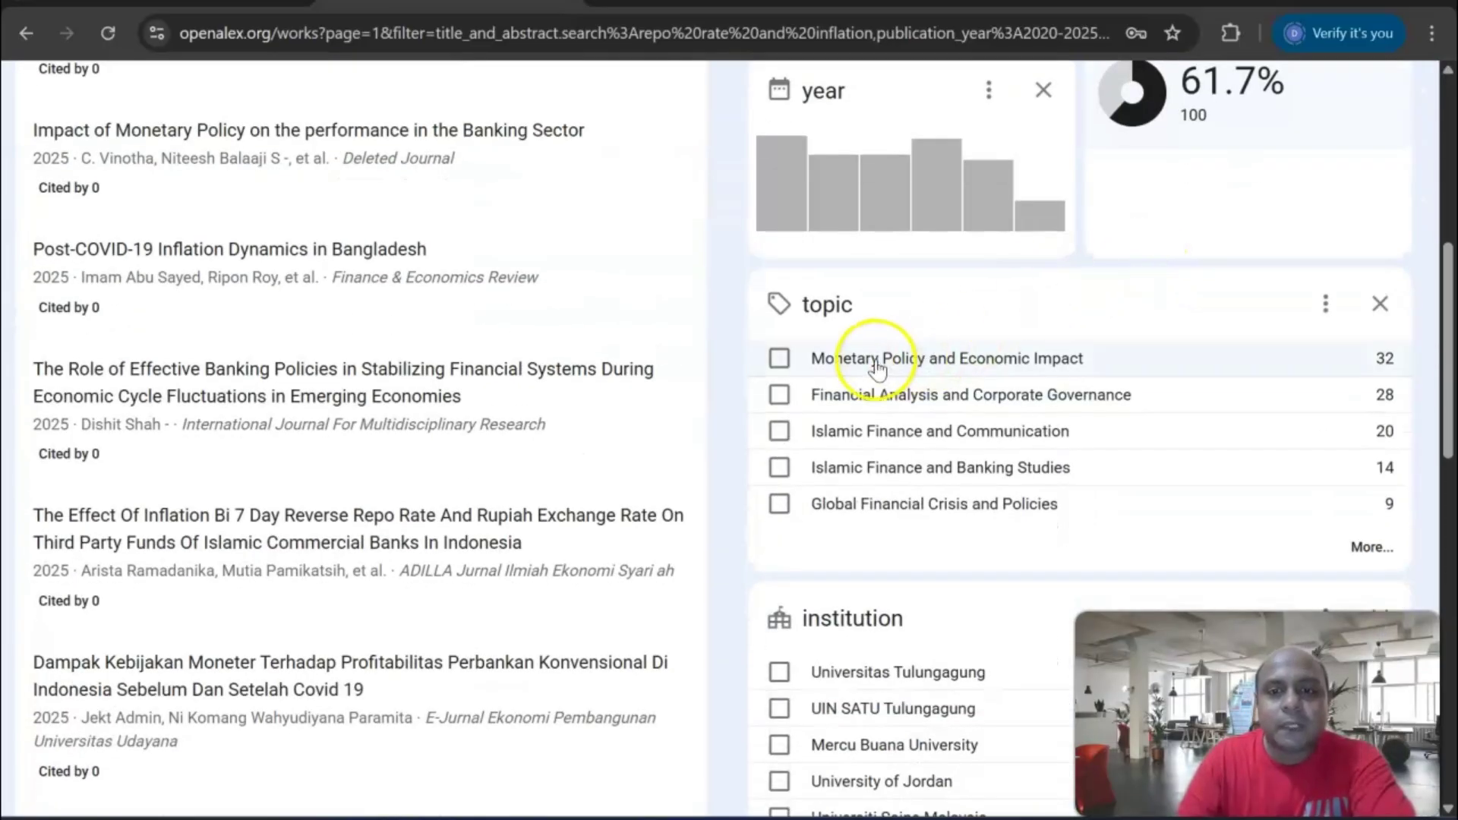
pyautogui.click(779, 358)
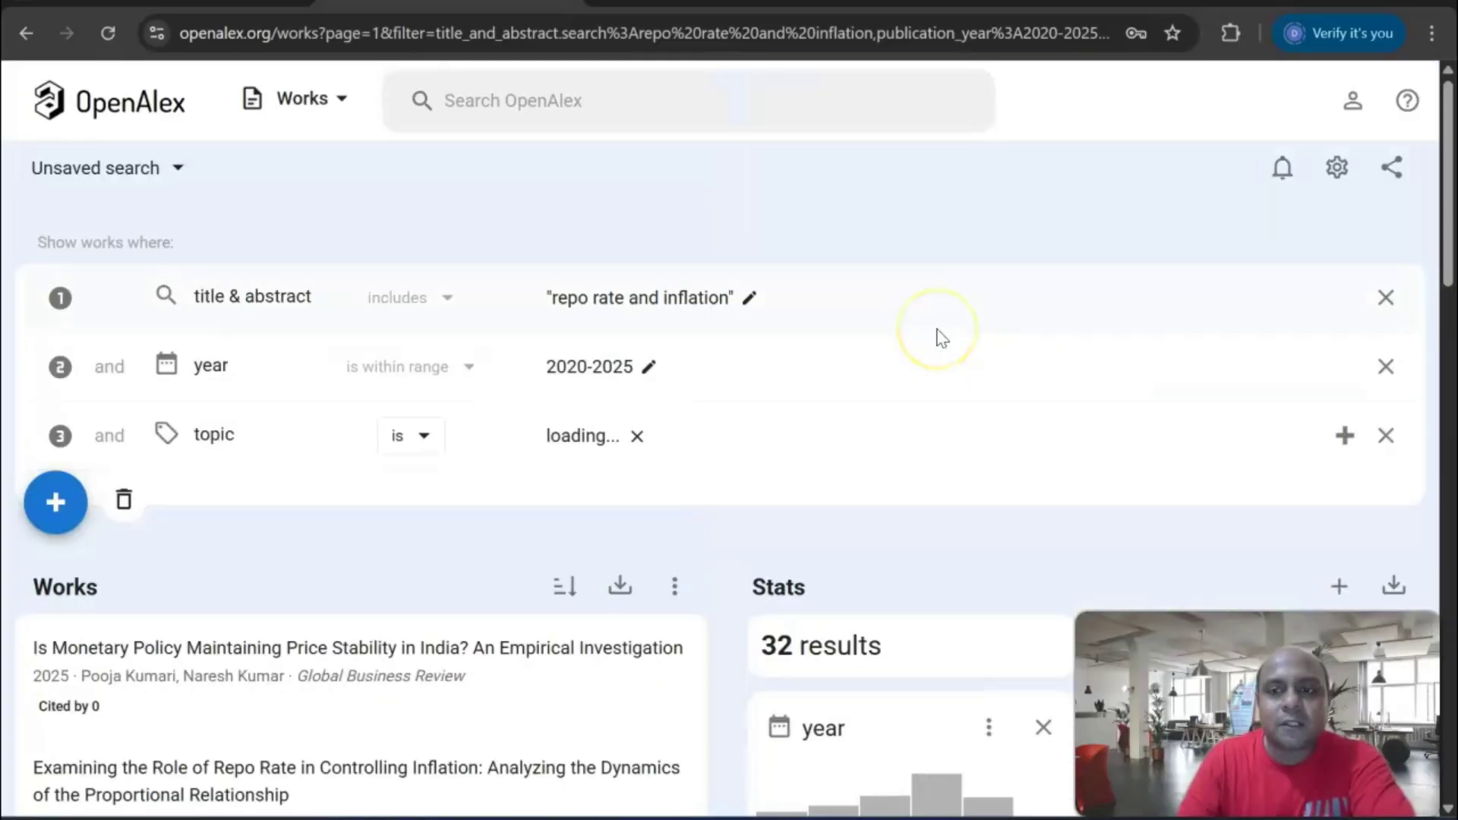
# - Keep only works of type article, leaving 25 results
pyautogui.scroll(-10, 942, 338)
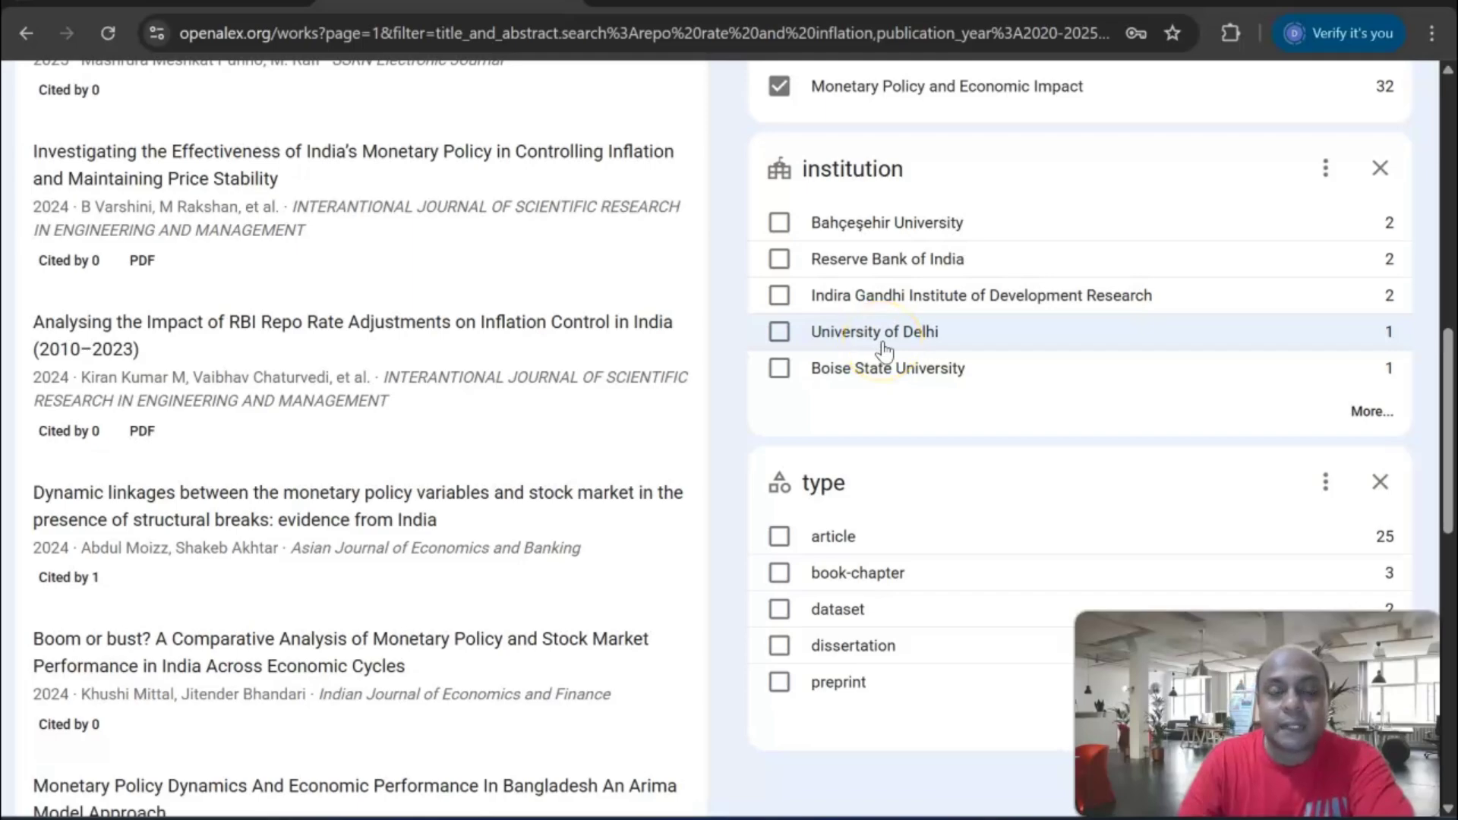
pyautogui.scroll(-3, 884, 351)
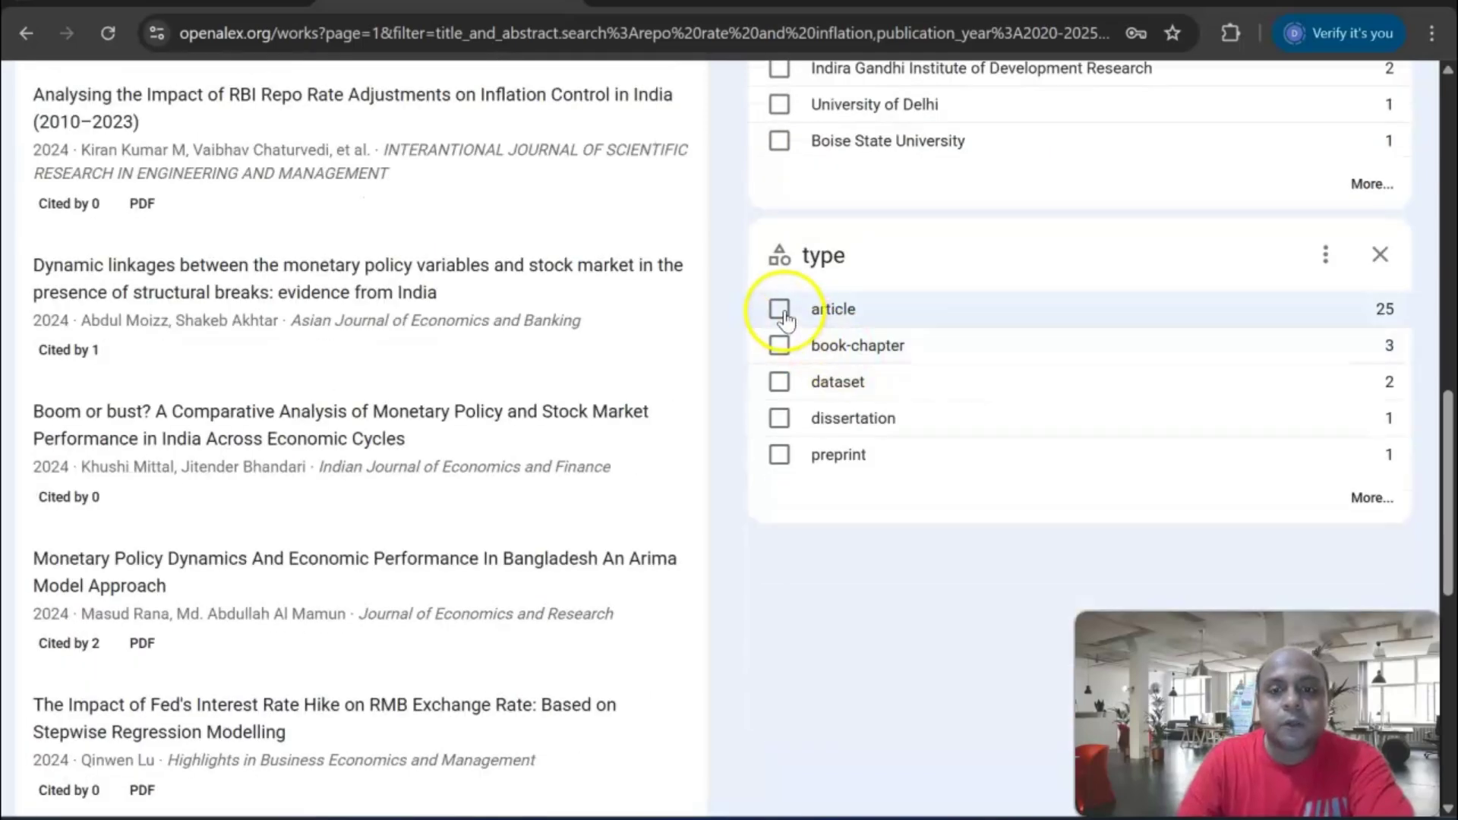
pyautogui.click(1045, 291)
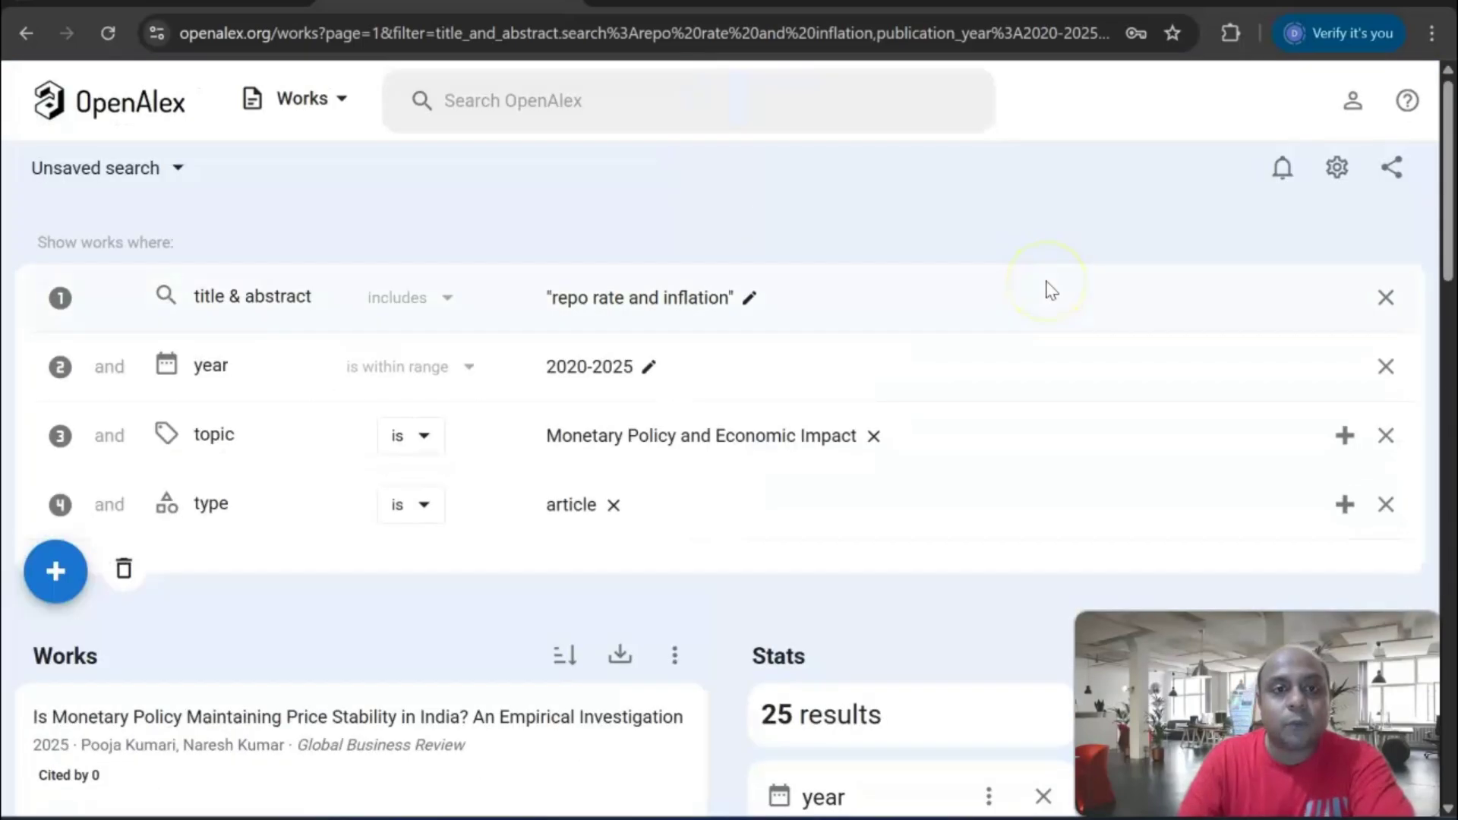
pyautogui.scroll(-4, 1050, 291)
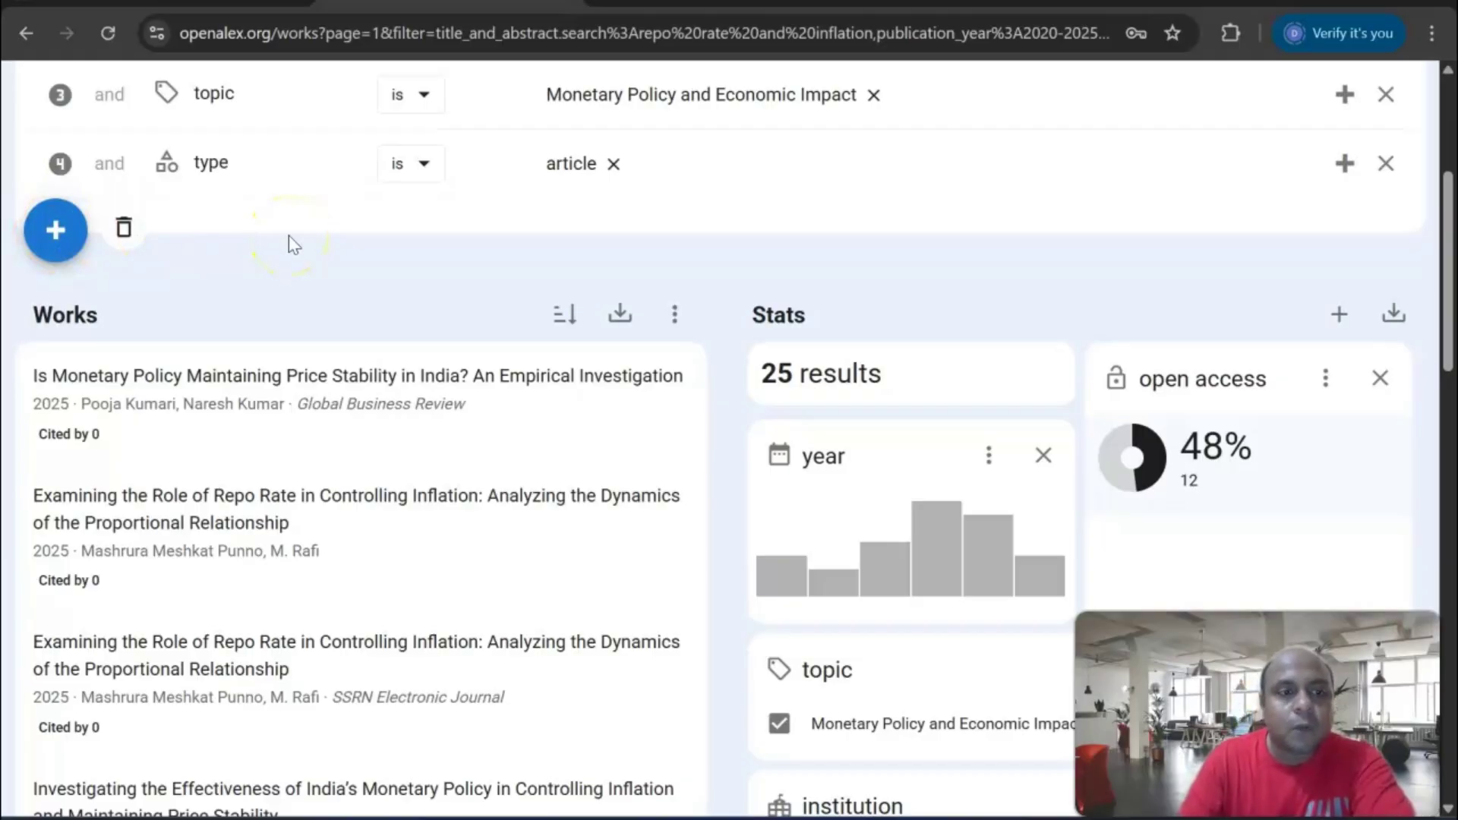
pyautogui.rightClick(316, 372)
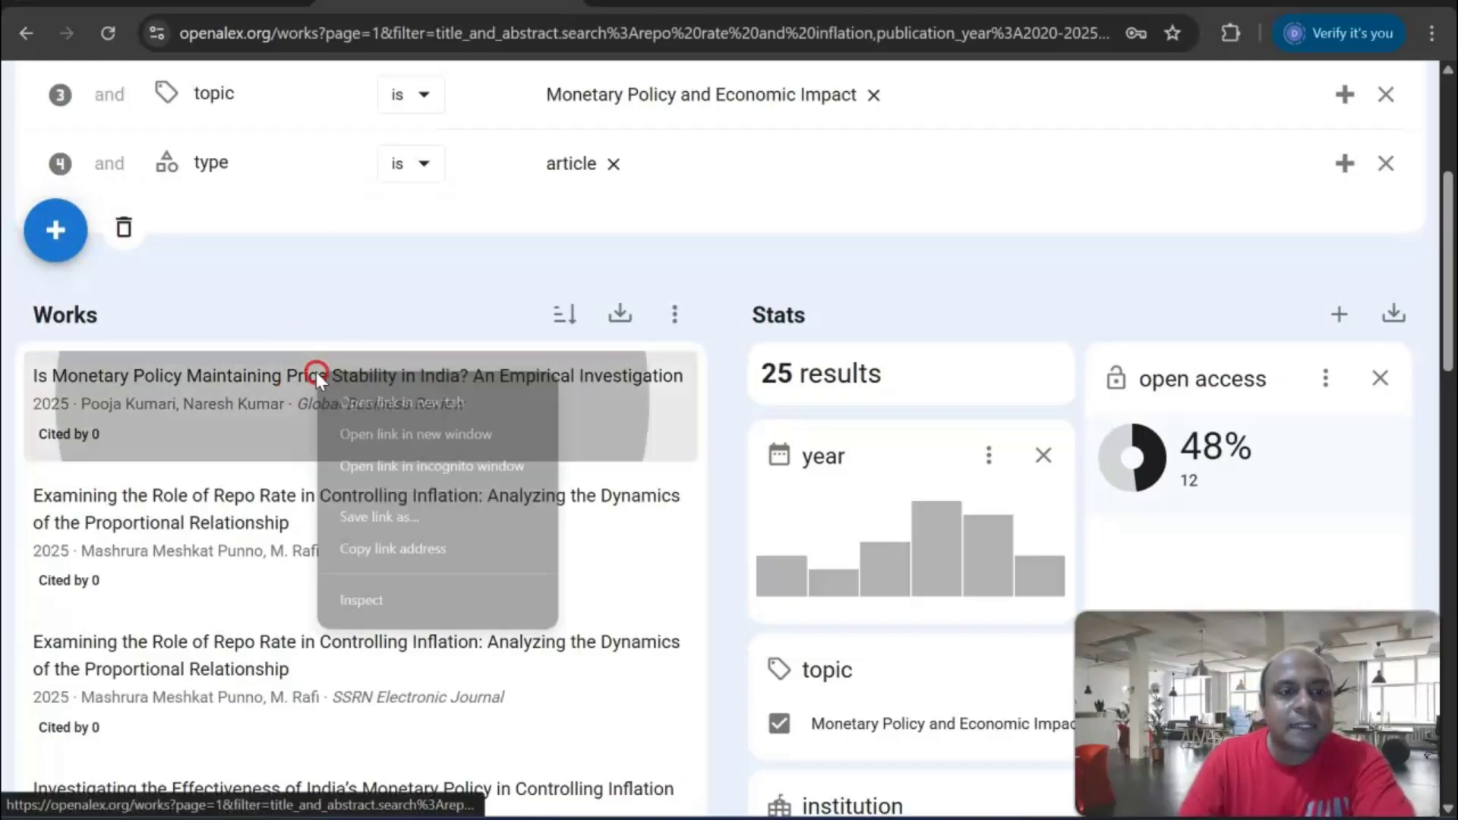
pyautogui.click(334, 388)
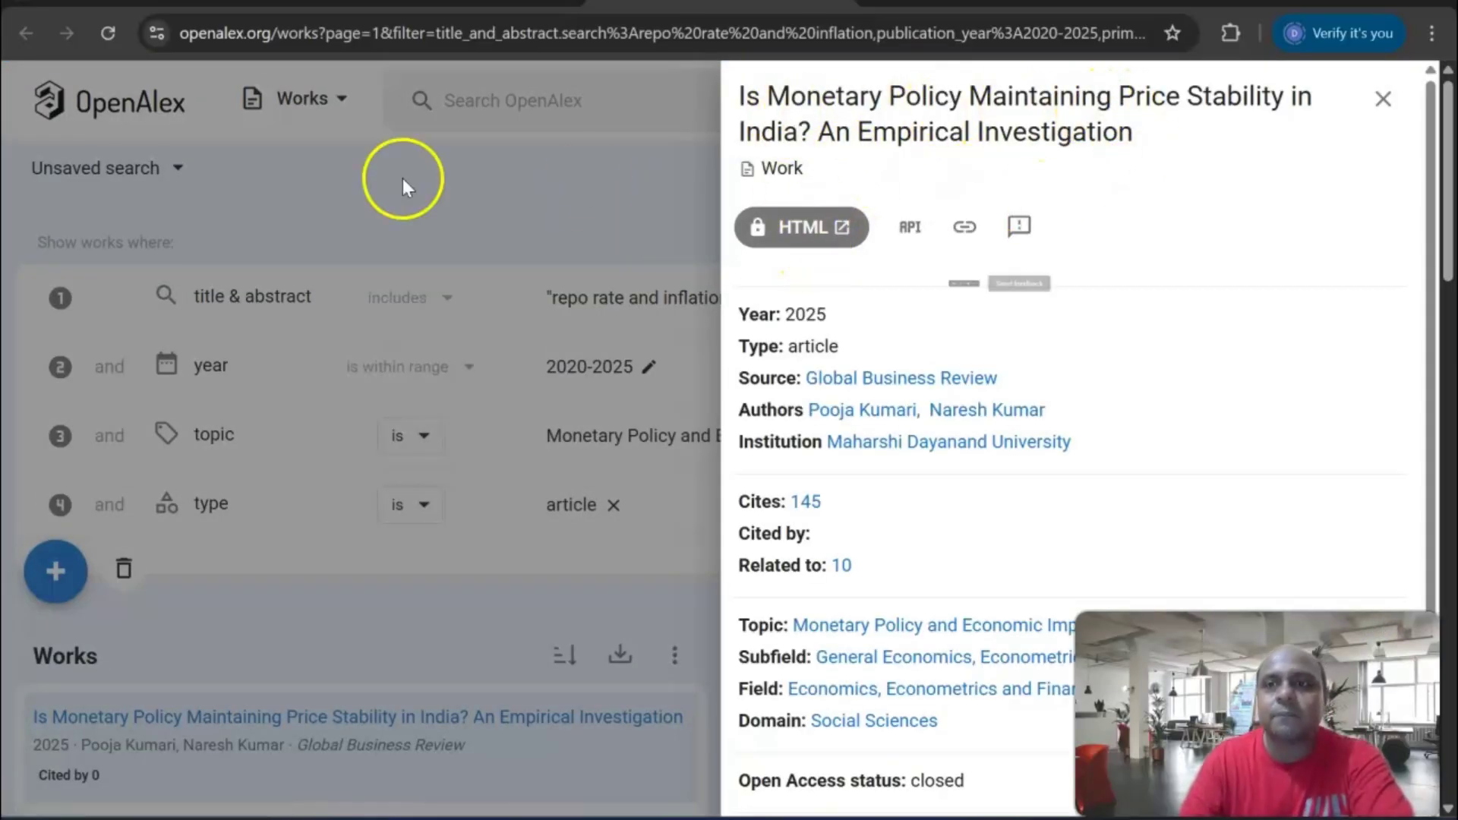
pyautogui.scroll(-1, 942, 241)
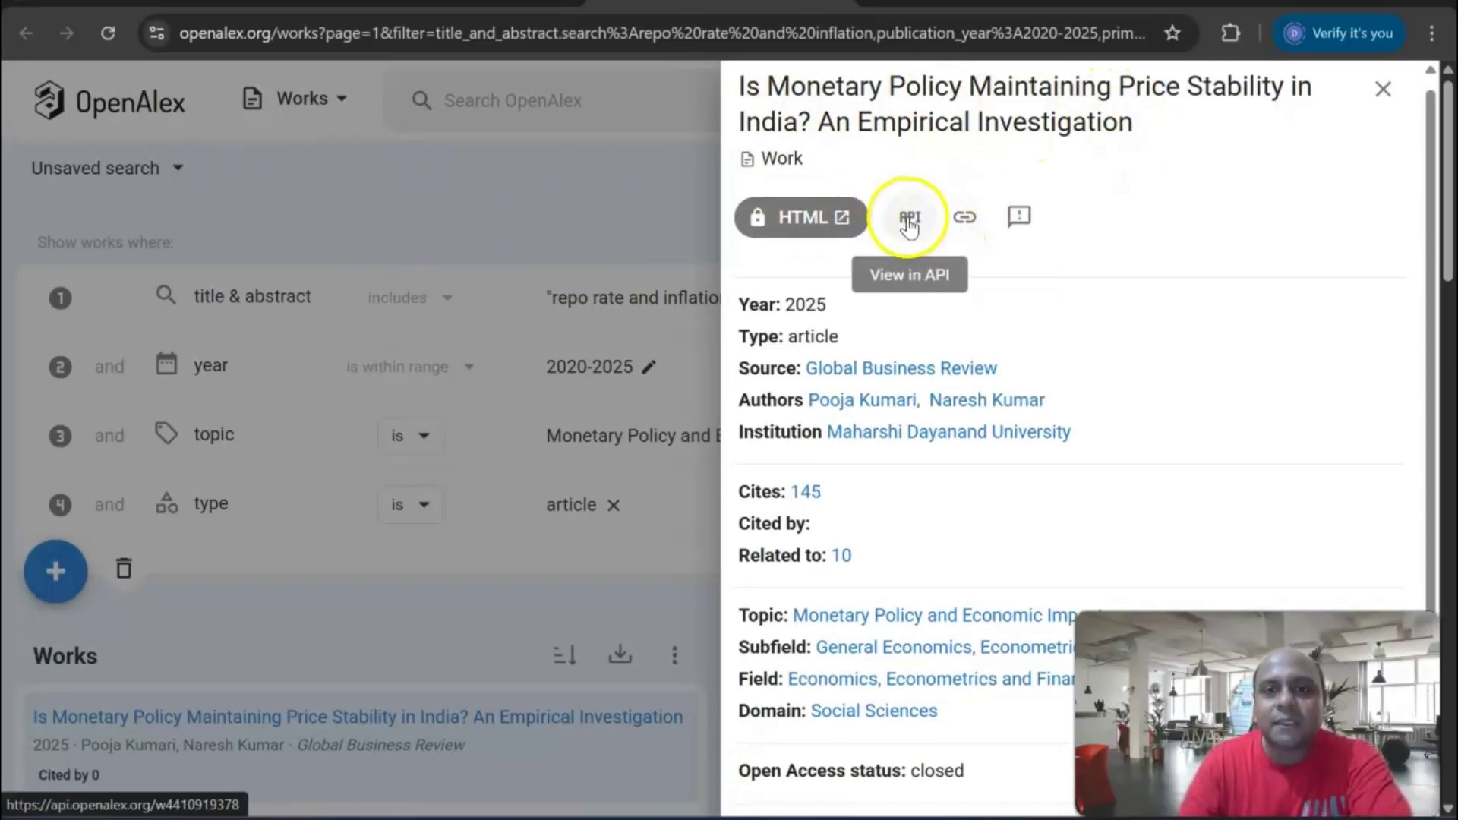
pyautogui.scroll(-1, 1061, 253)
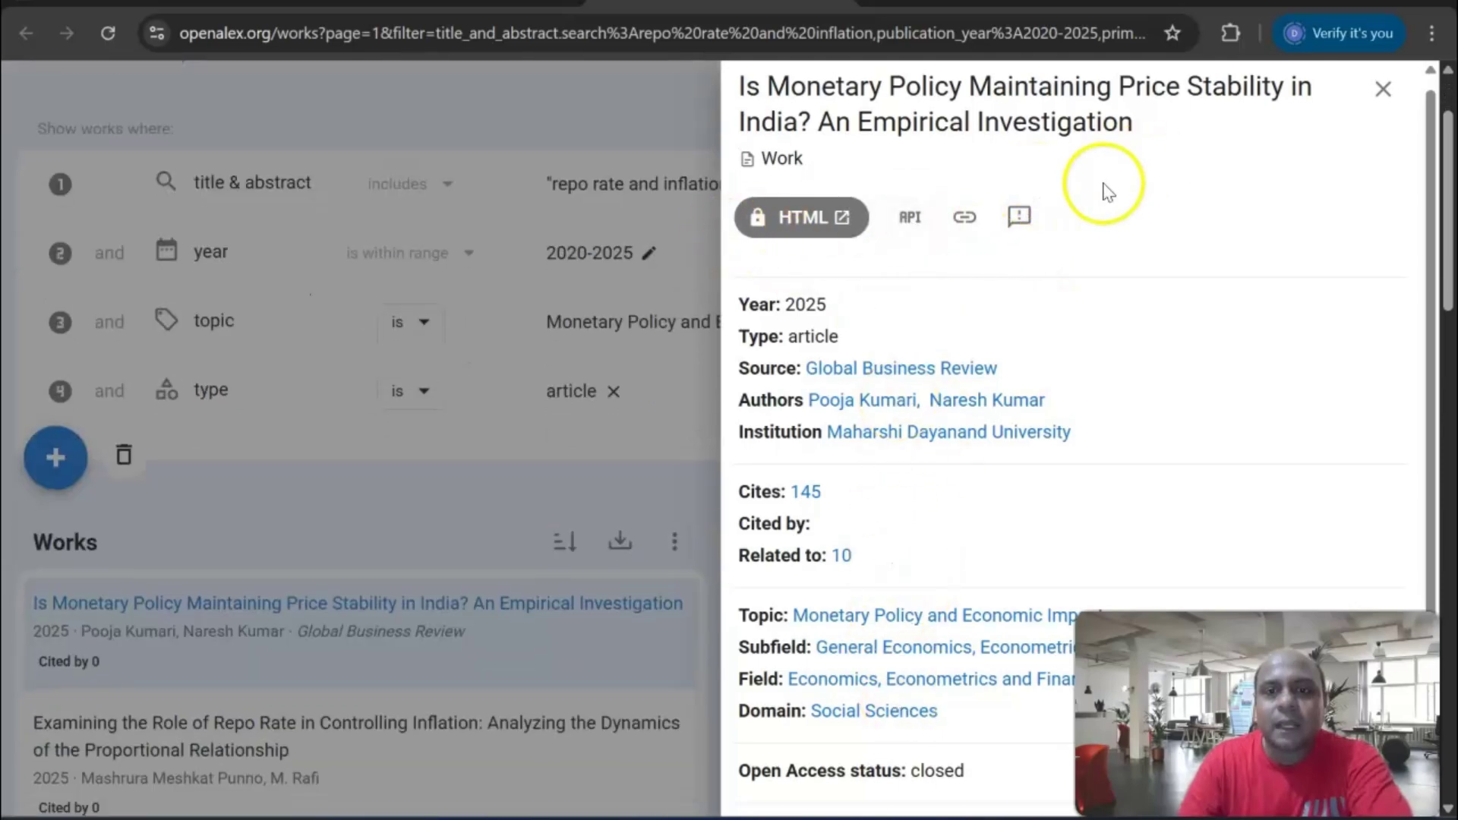
pyautogui.click(608, 315)
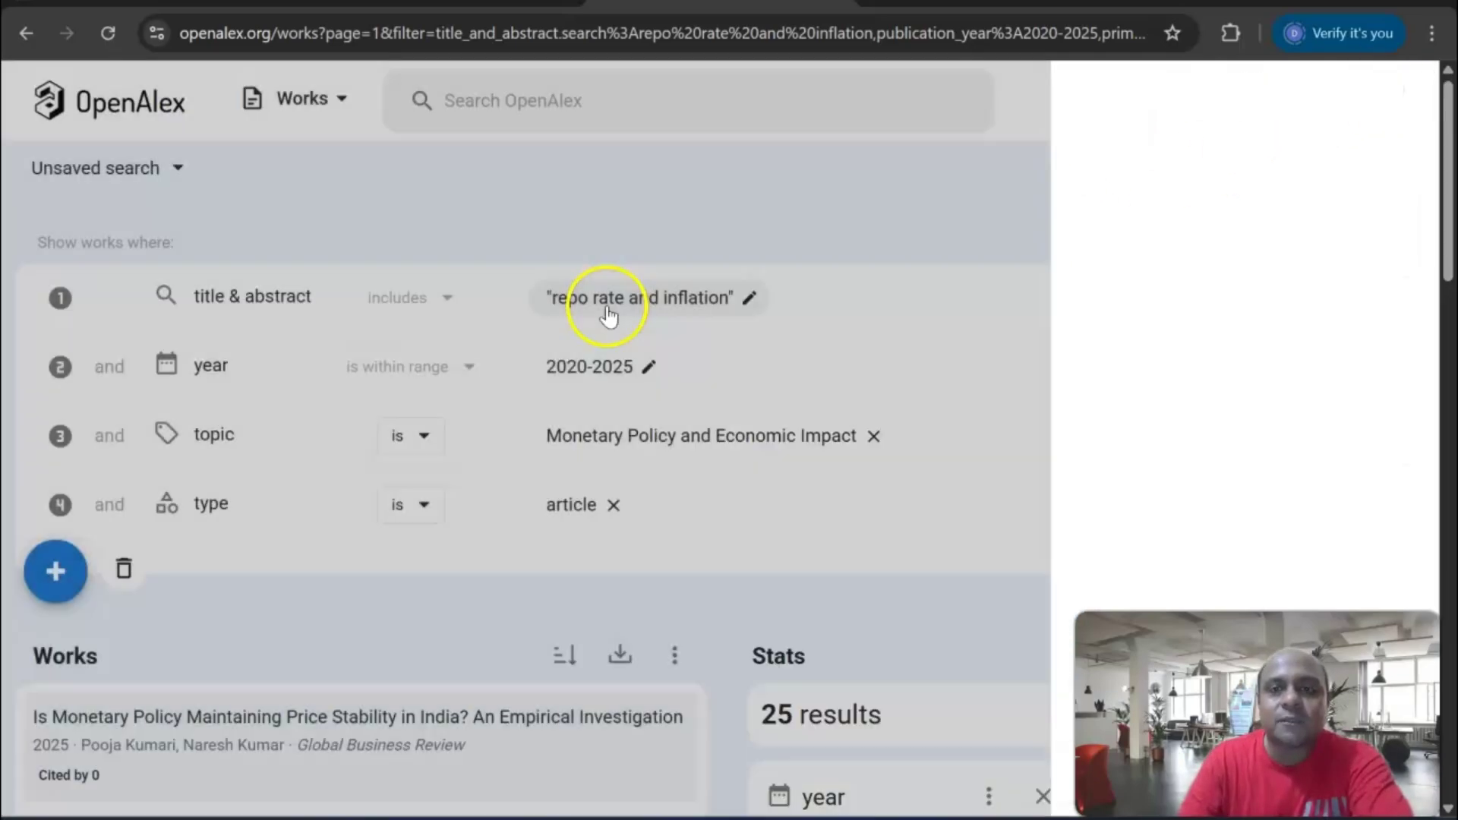
pyautogui.scroll(-6, 604, 326)
pyautogui.scroll(-6, 604, 338)
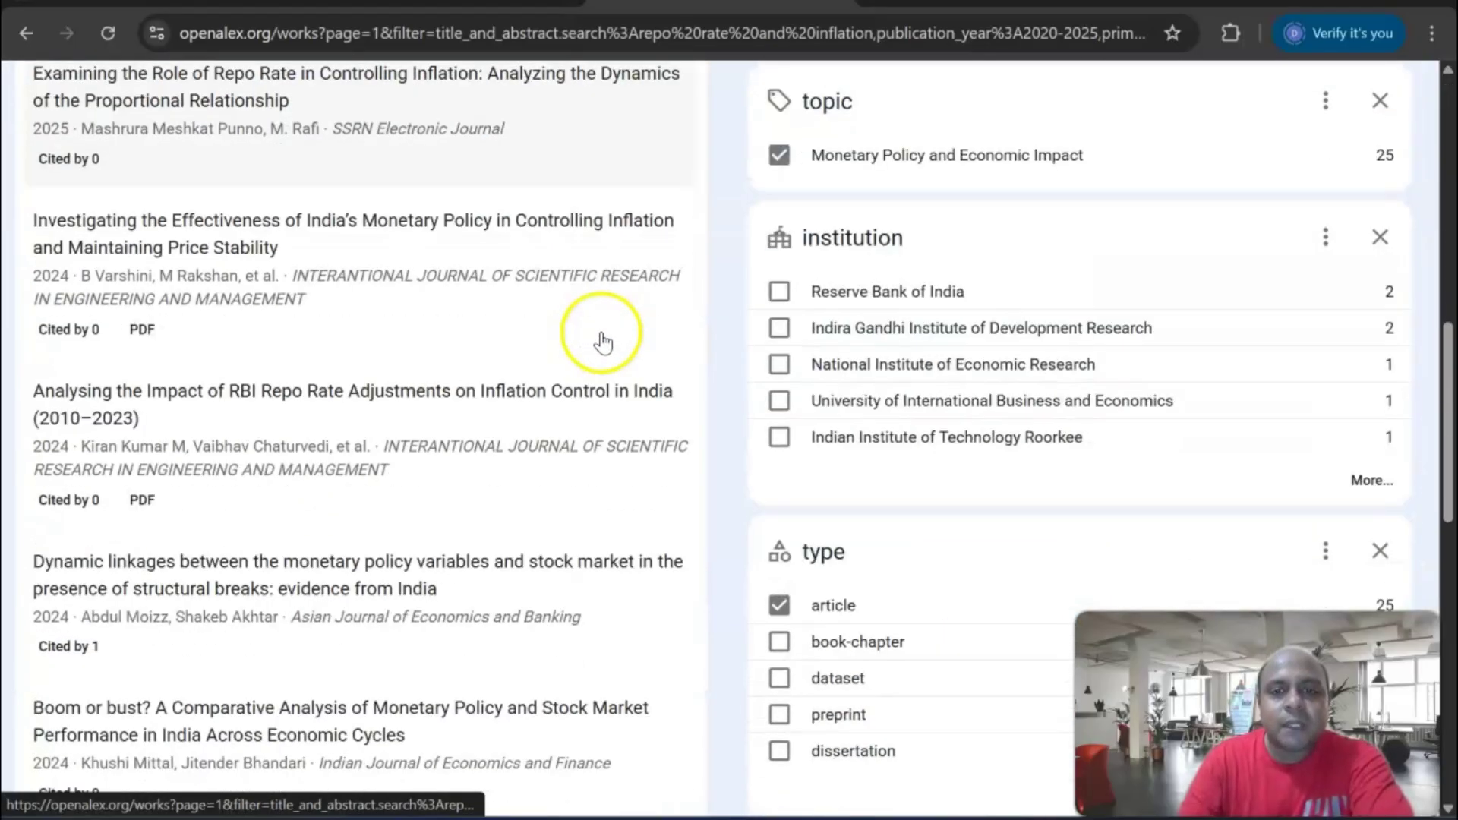
pyautogui.scroll(13, 595, 335)
pyautogui.scroll(-5, 595, 337)
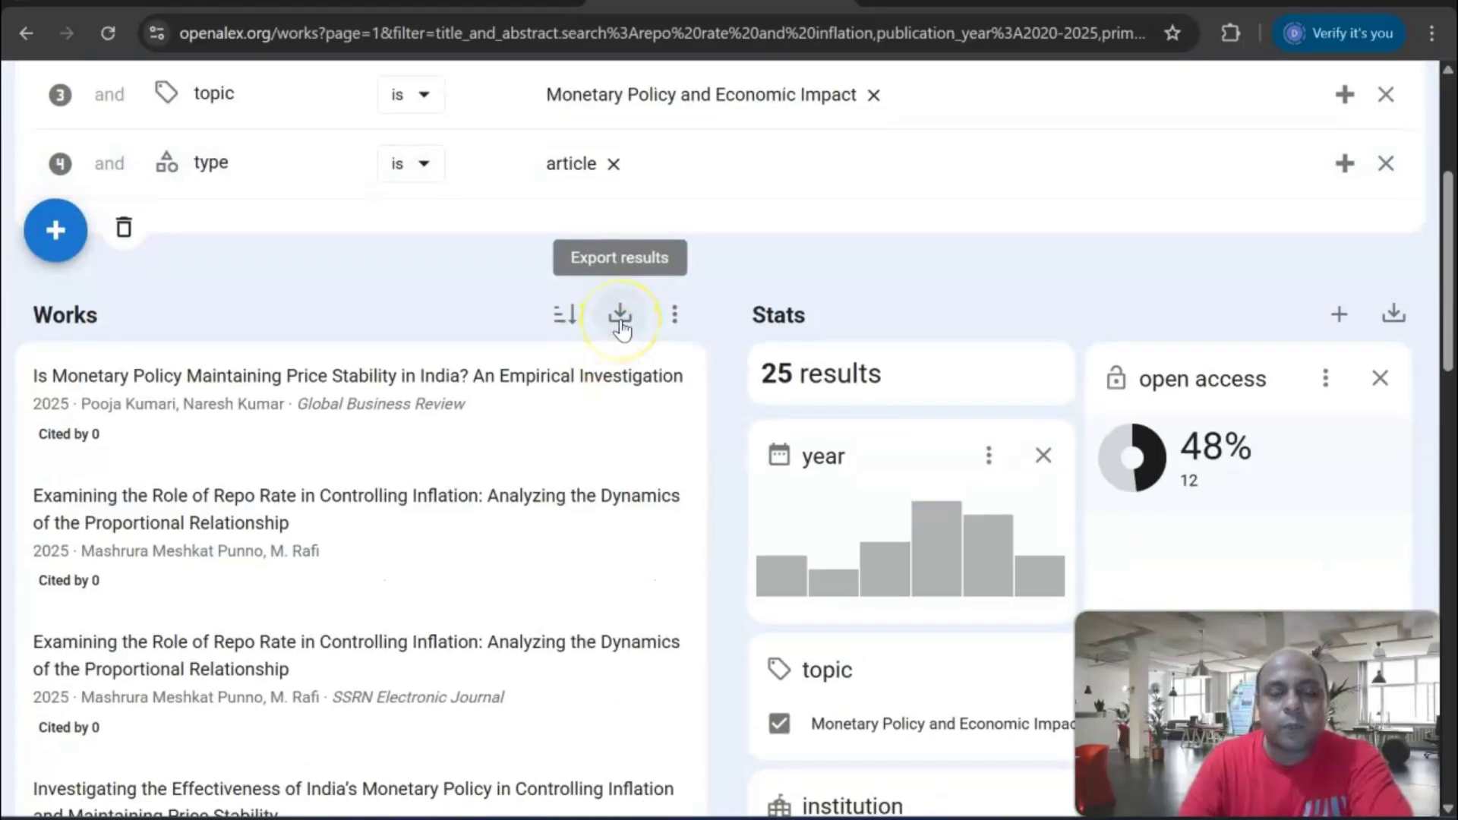
# - Try a works CSV export, dismiss it stuck at 0%, and download the Stats counts instead
pyautogui.click(621, 316)
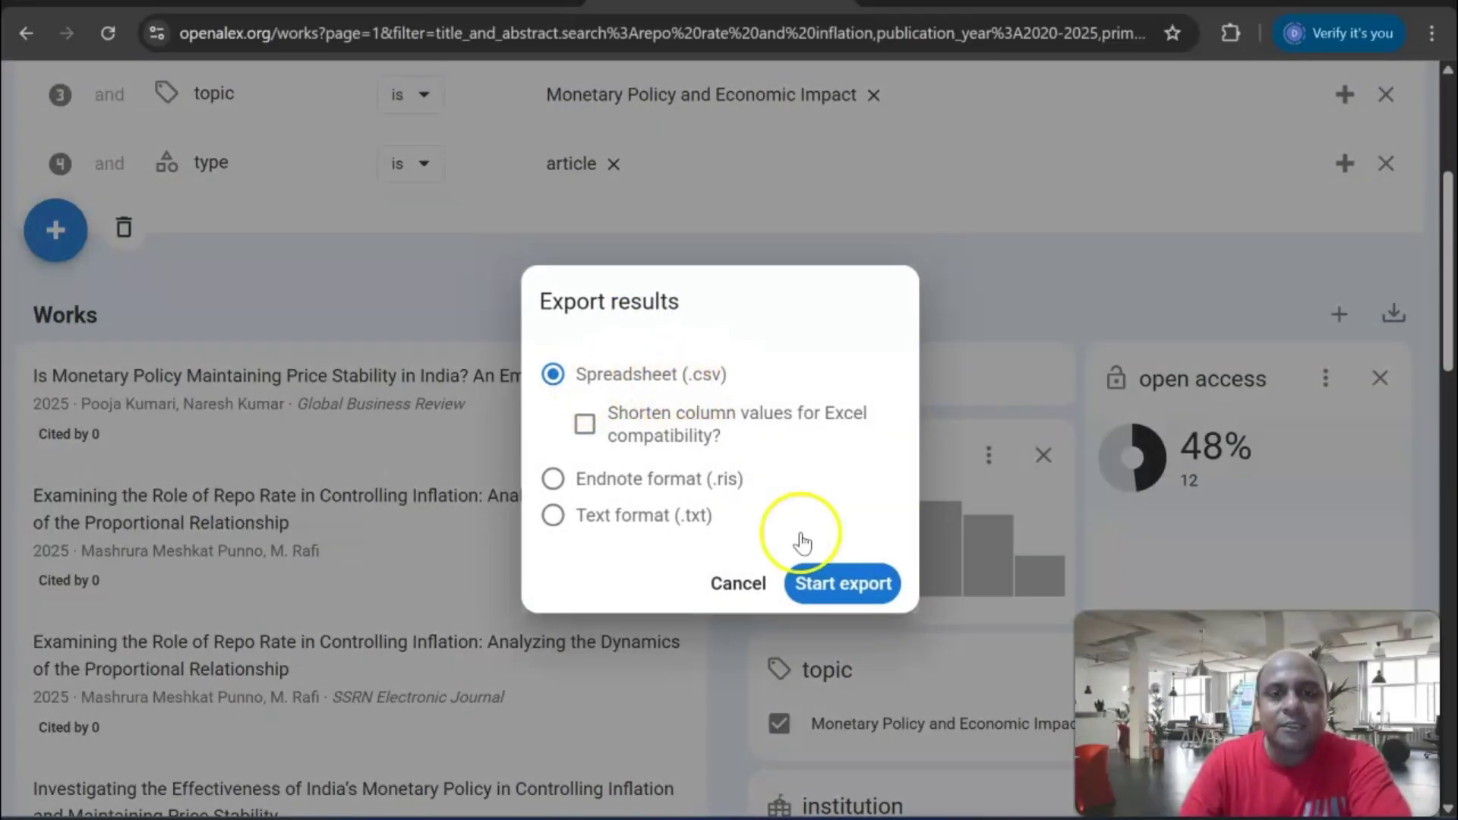
pyautogui.click(840, 586)
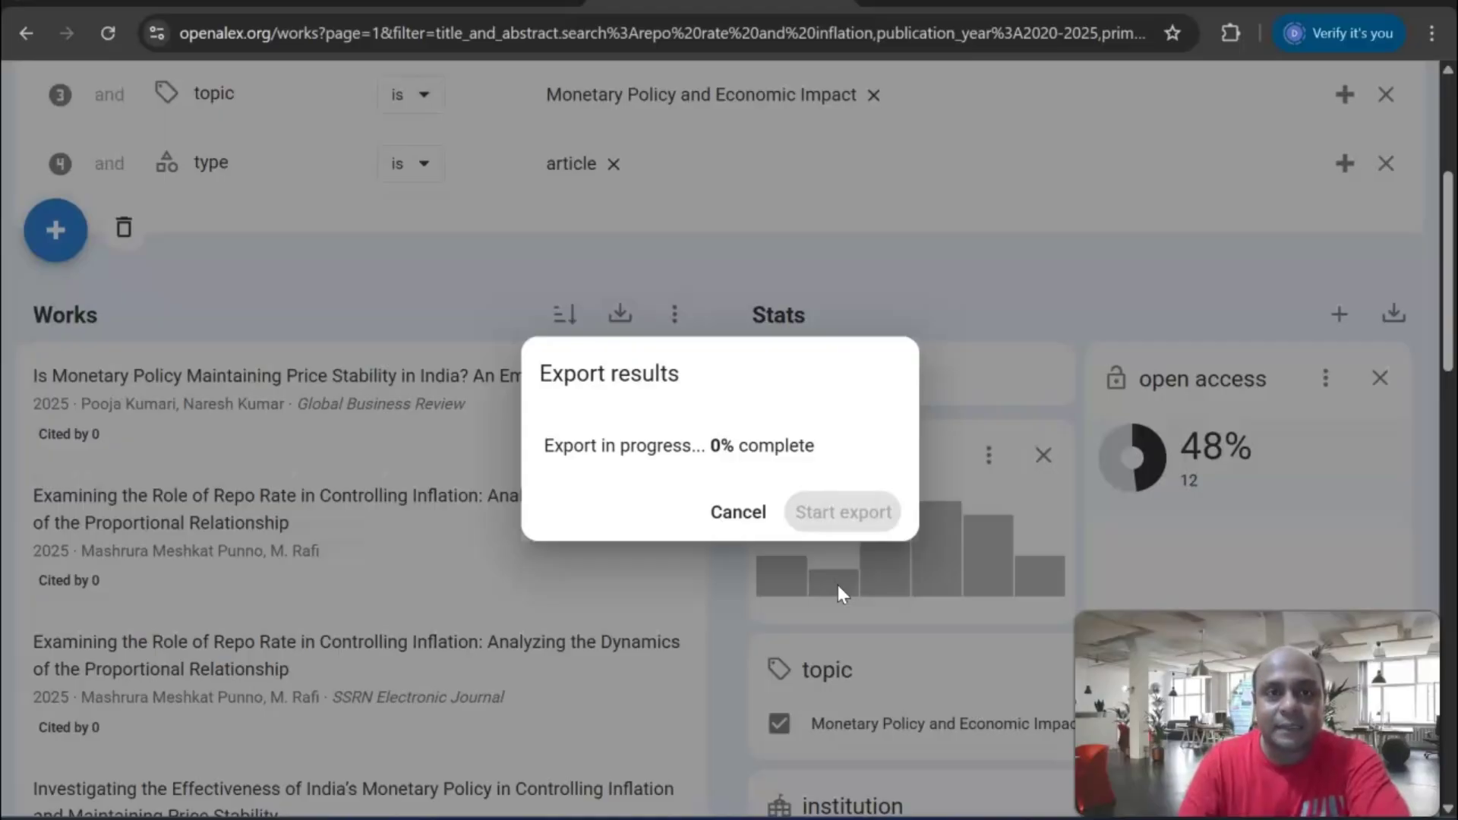
pyautogui.click(738, 512)
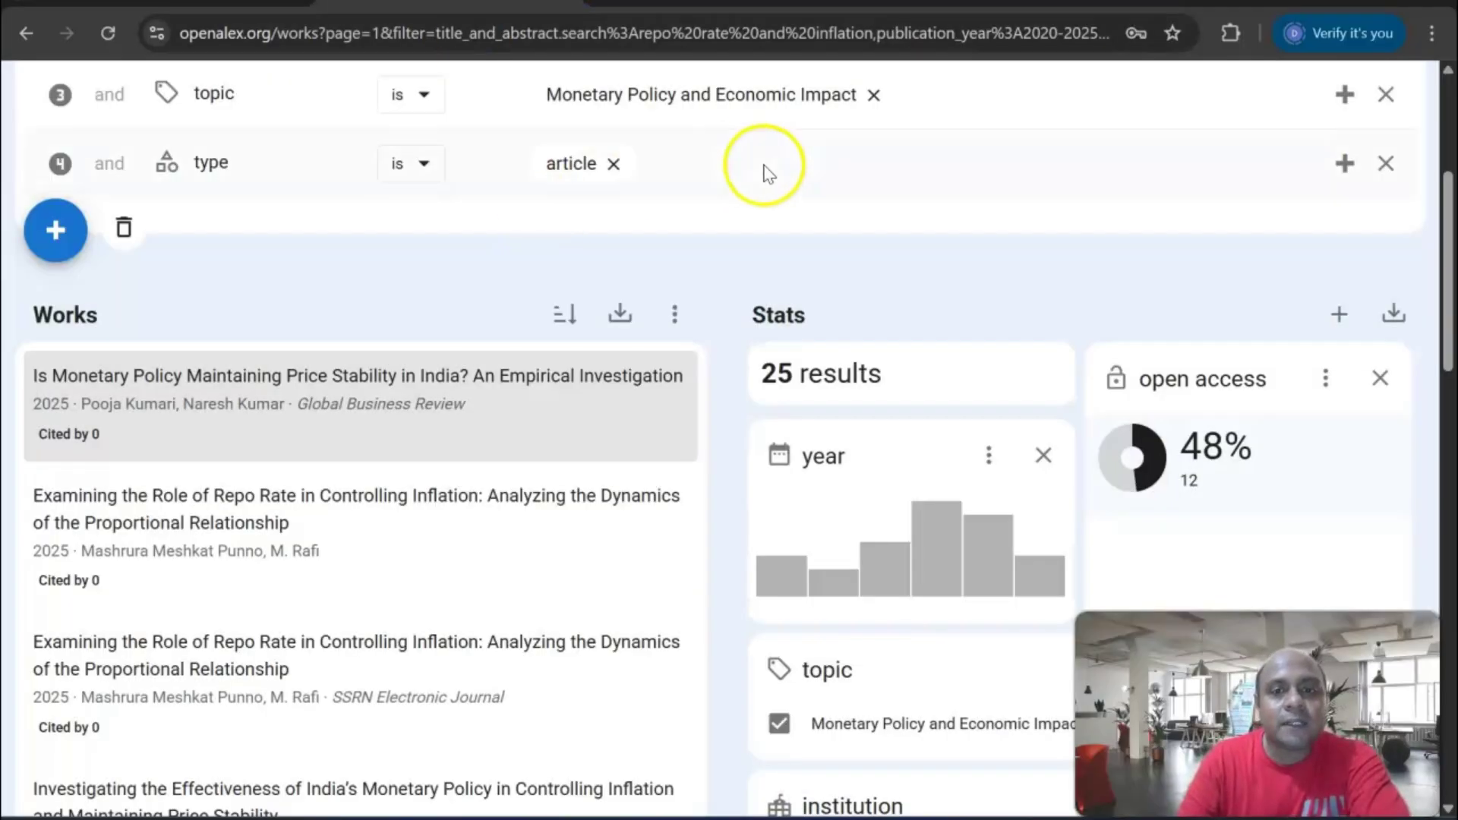
pyautogui.scroll(-1, 1010, 224)
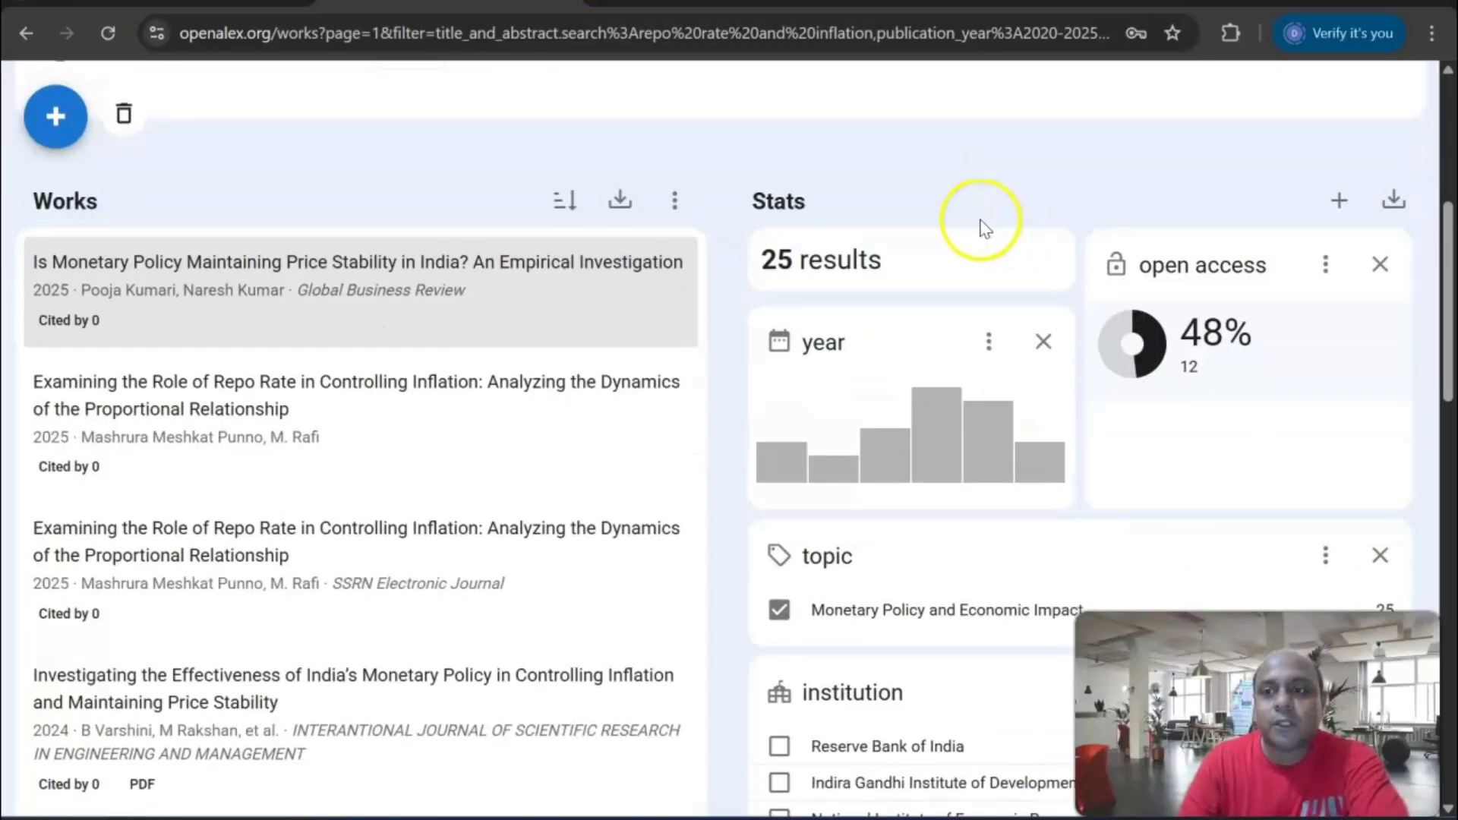
pyautogui.click(1395, 201)
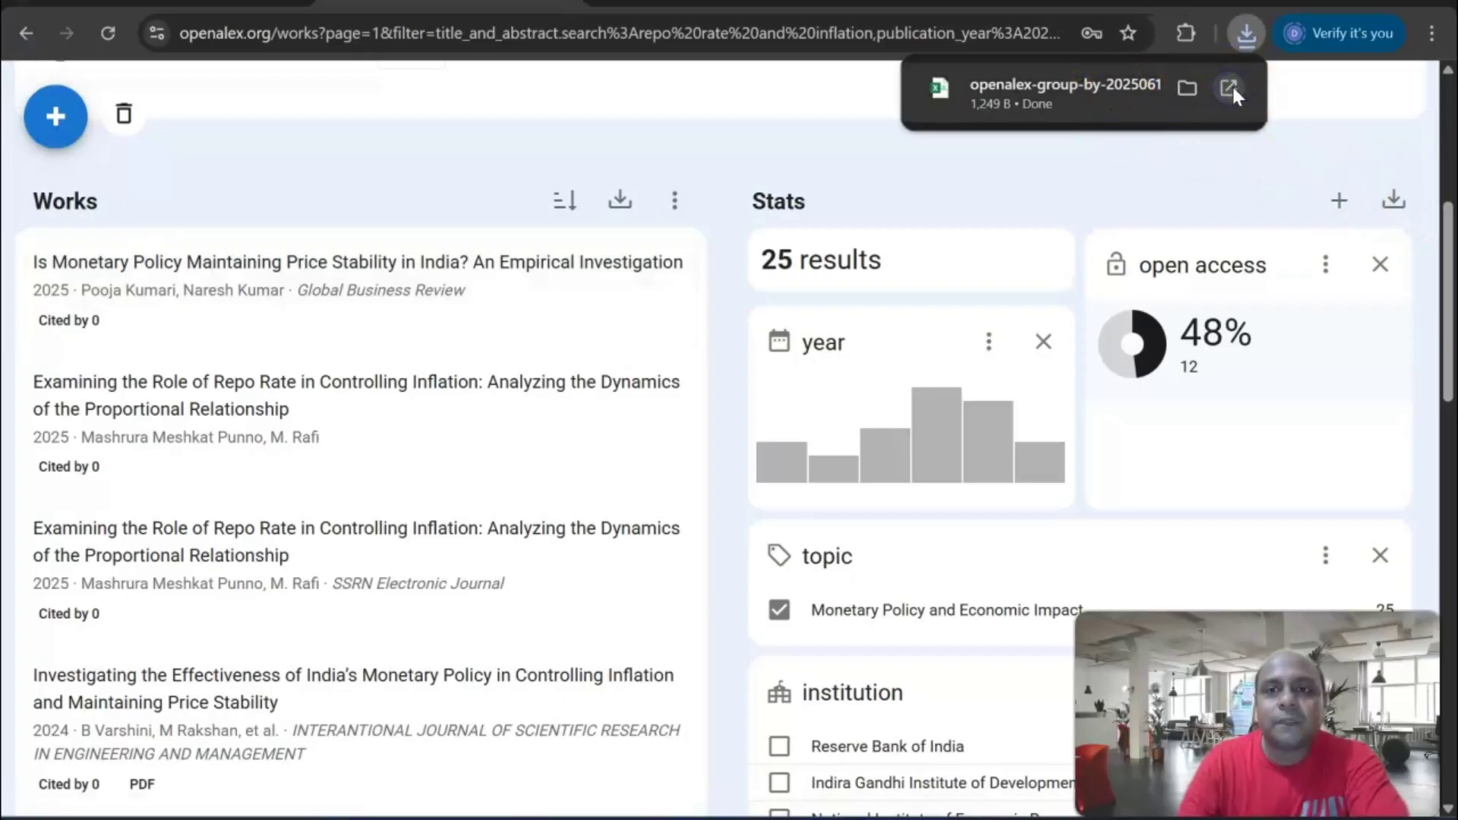
# - Open openalex-group-by-20250612.csv in Excel and review the grouped counts
pyautogui.click(1231, 88)
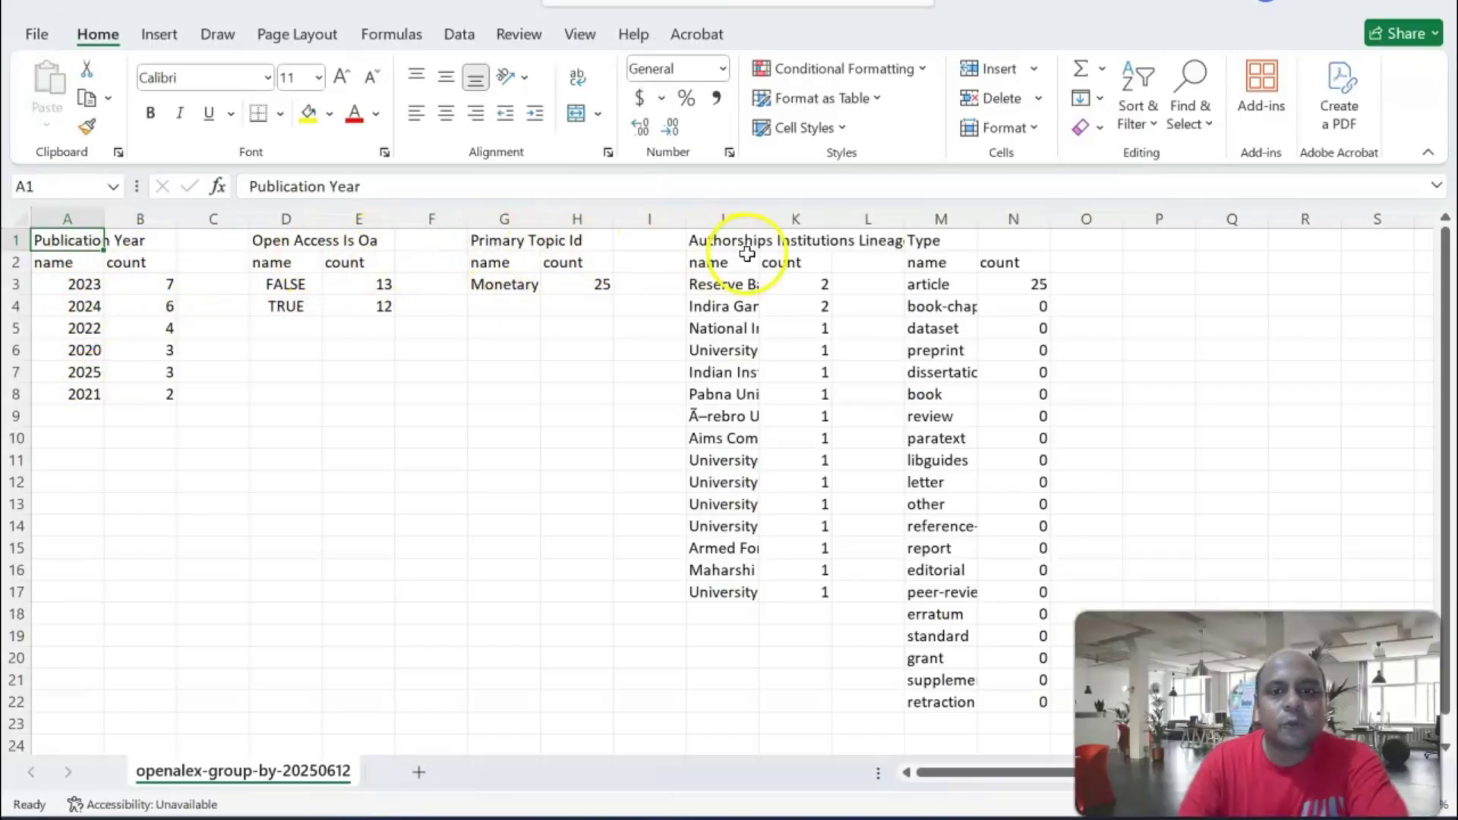
pyautogui.scroll(-1, 1017, 284)
pyautogui.scroll(1, 1012, 285)
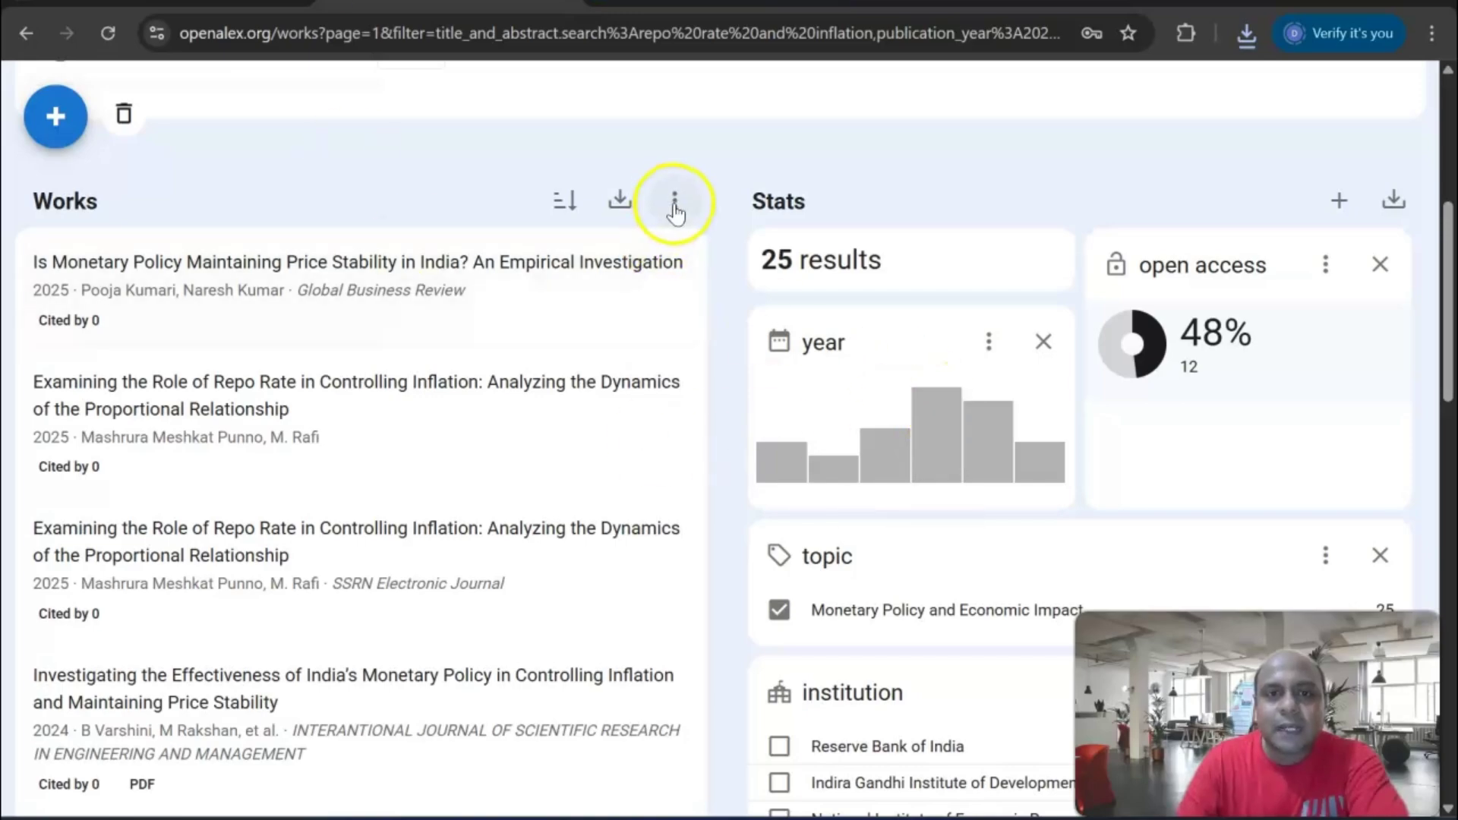
# - Inspect the results-per-page and sort options without changing them
pyautogui.click(674, 205)
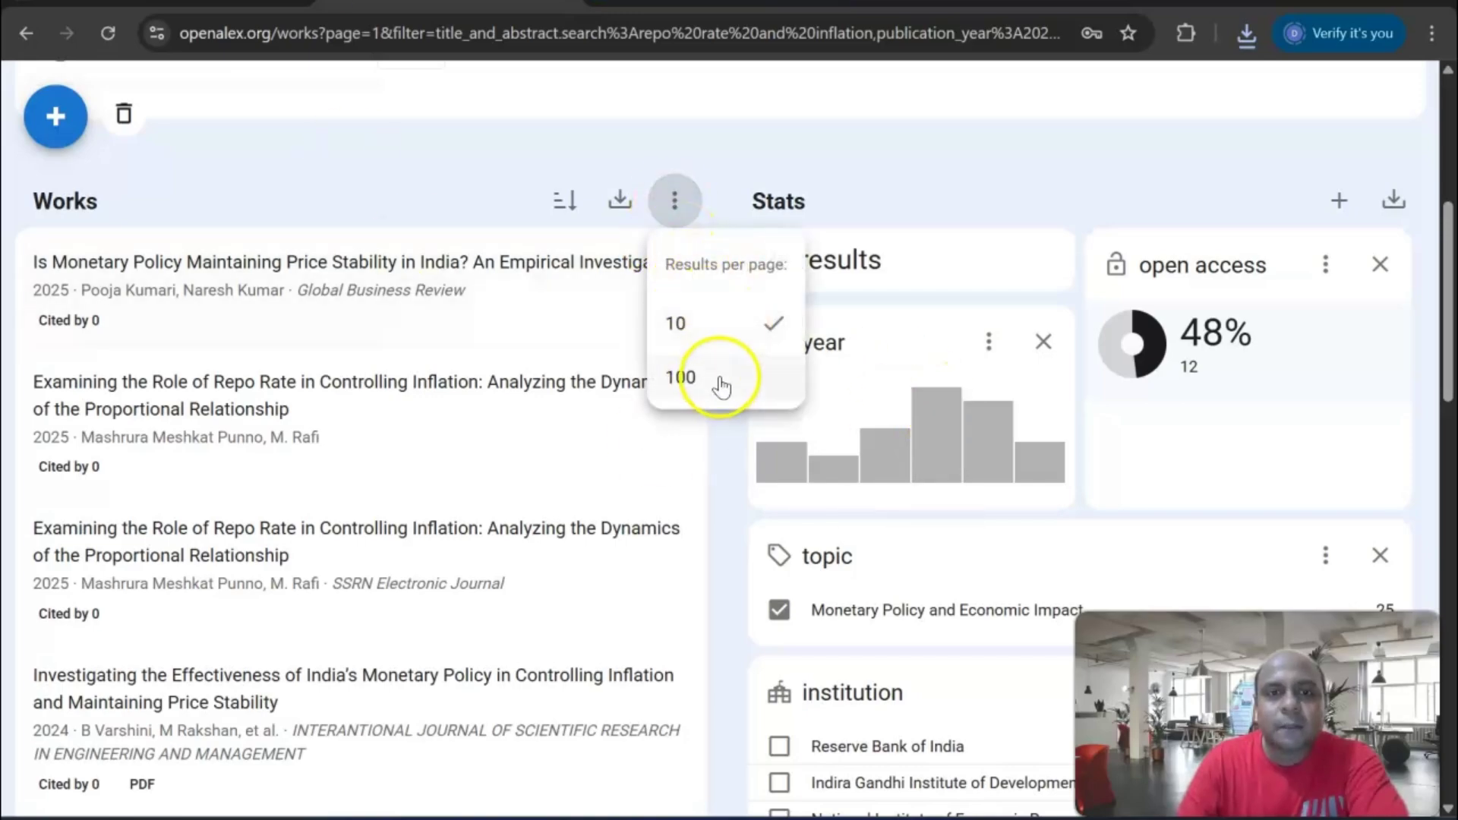
pyautogui.click(565, 201)
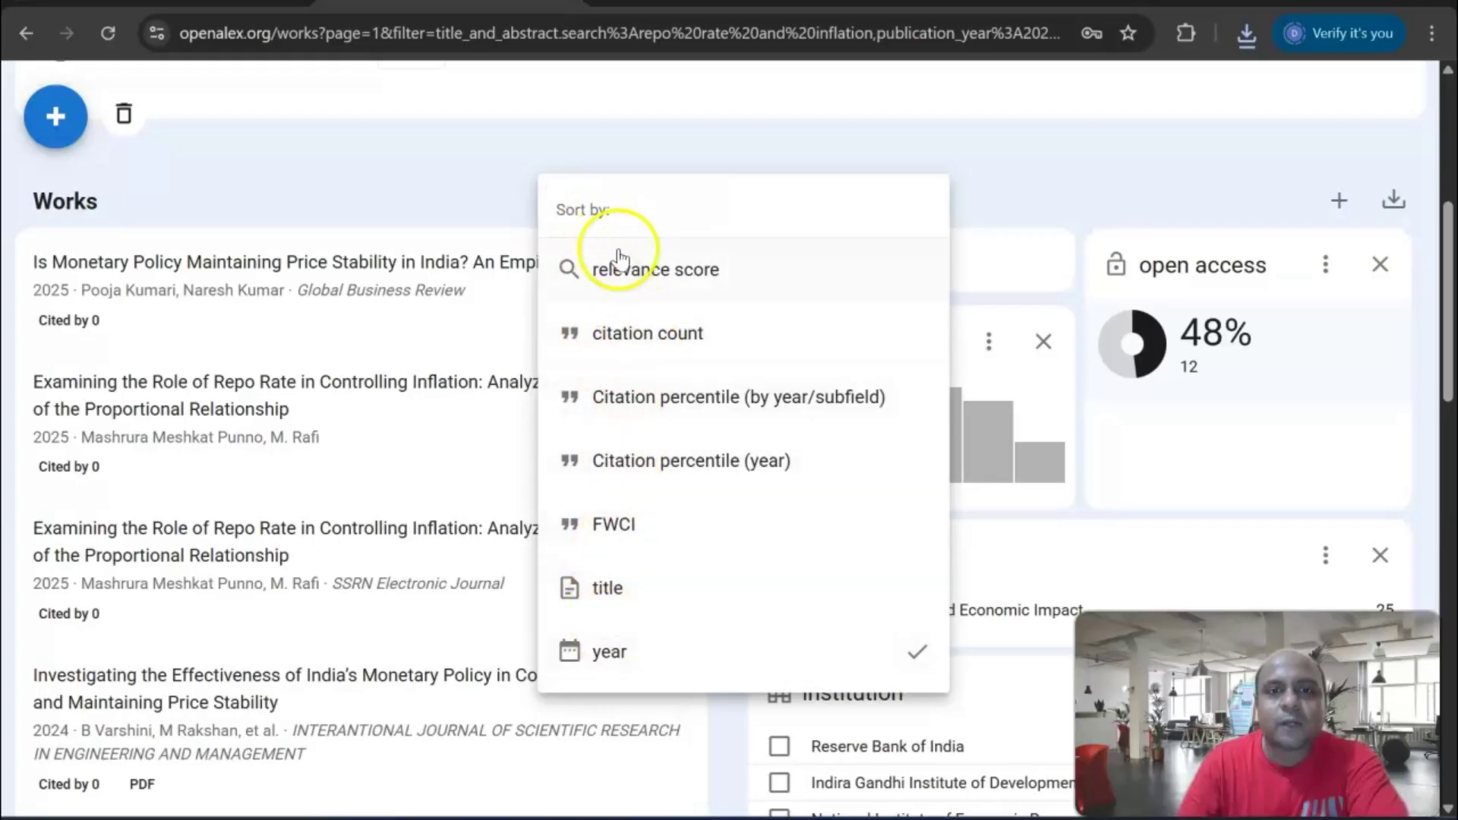
pyautogui.click(979, 174)
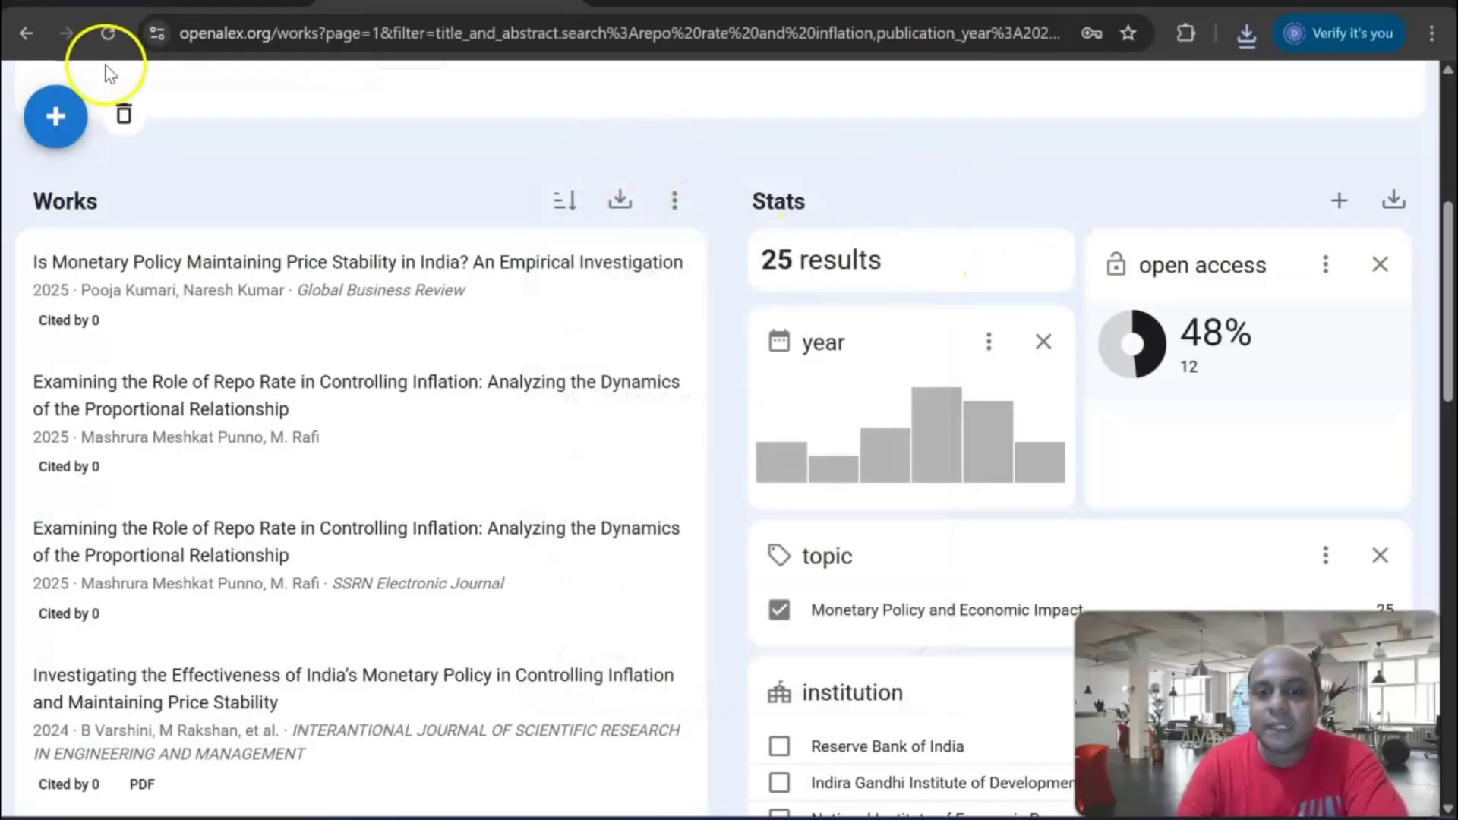
pyautogui.scroll(2, 1084, 156)
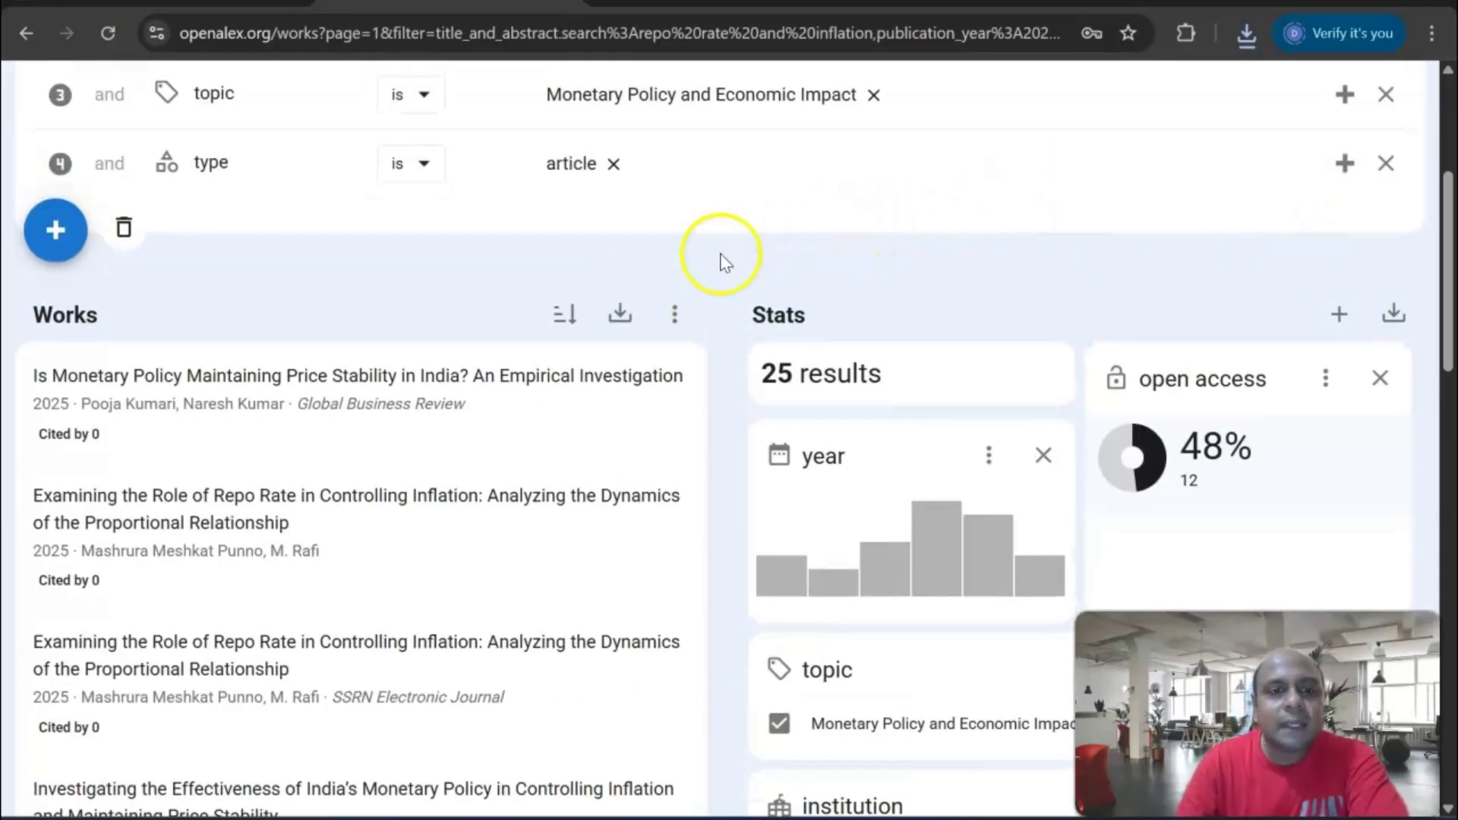
pyautogui.scroll(2, 684, 312)
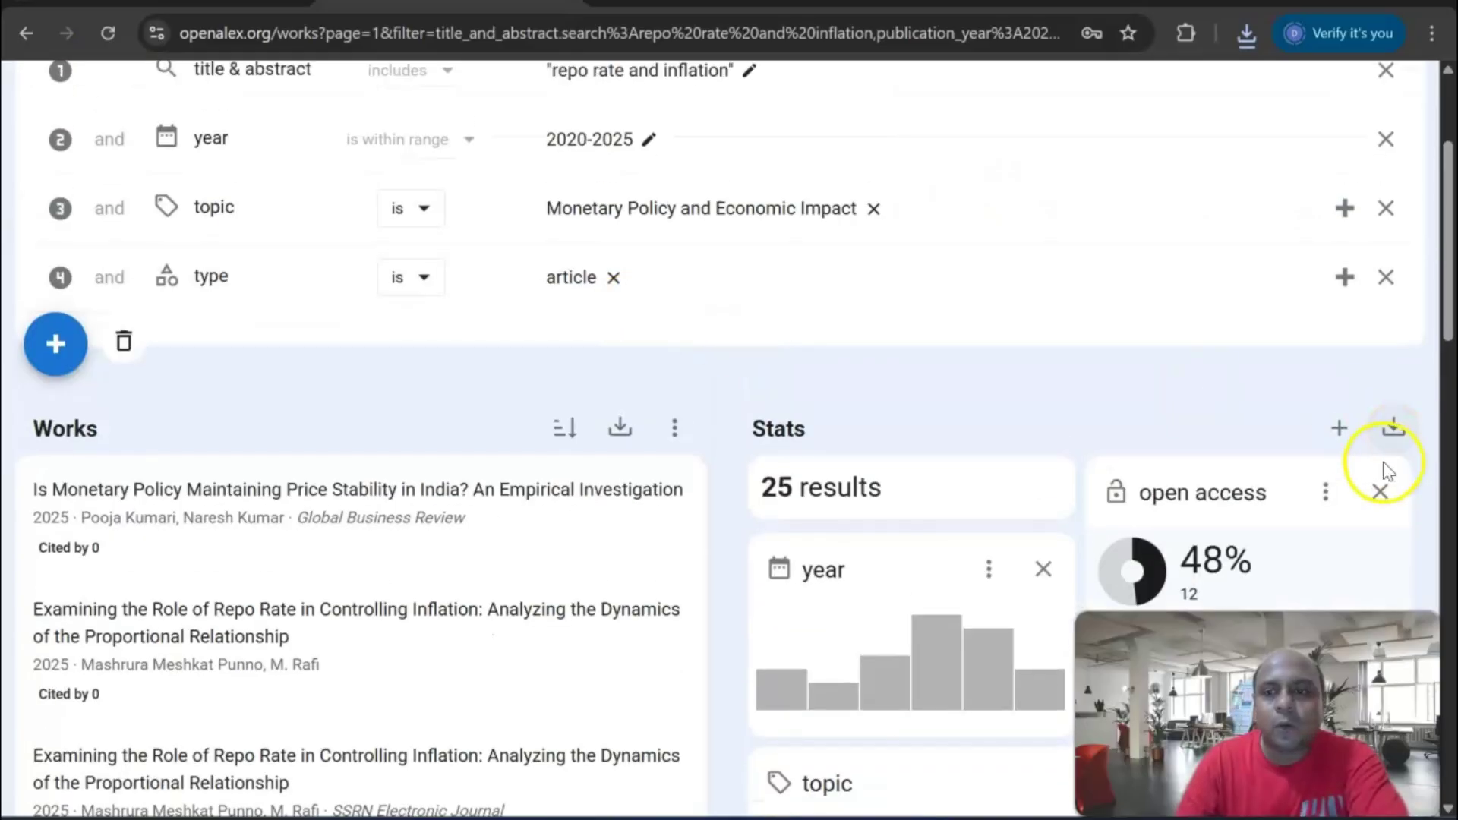
# - Download the Stats counts again, then cancel a works export and review the 25 results
pyautogui.click(1394, 429)
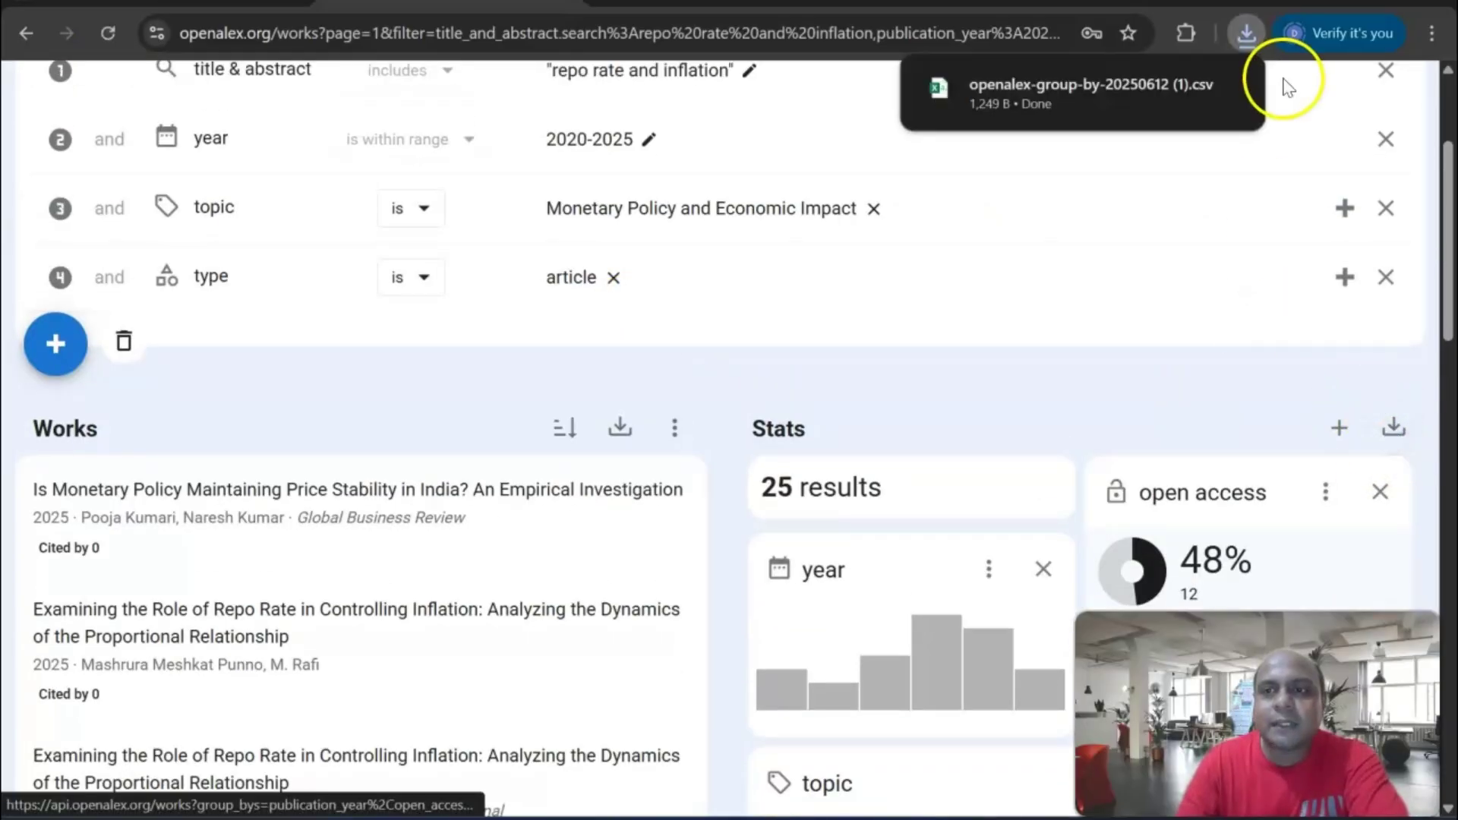
pyautogui.click(623, 425)
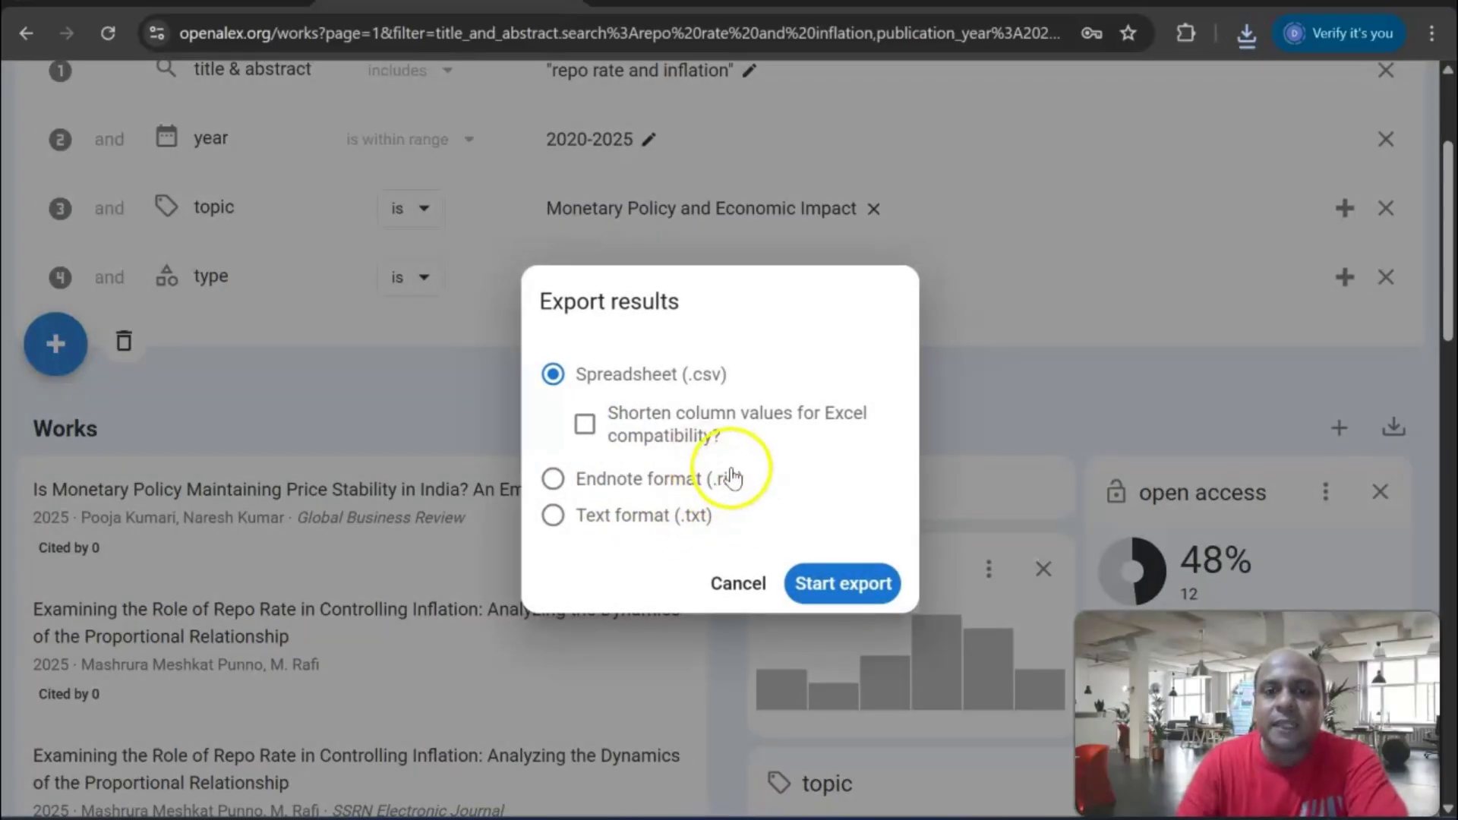
pyautogui.click(736, 585)
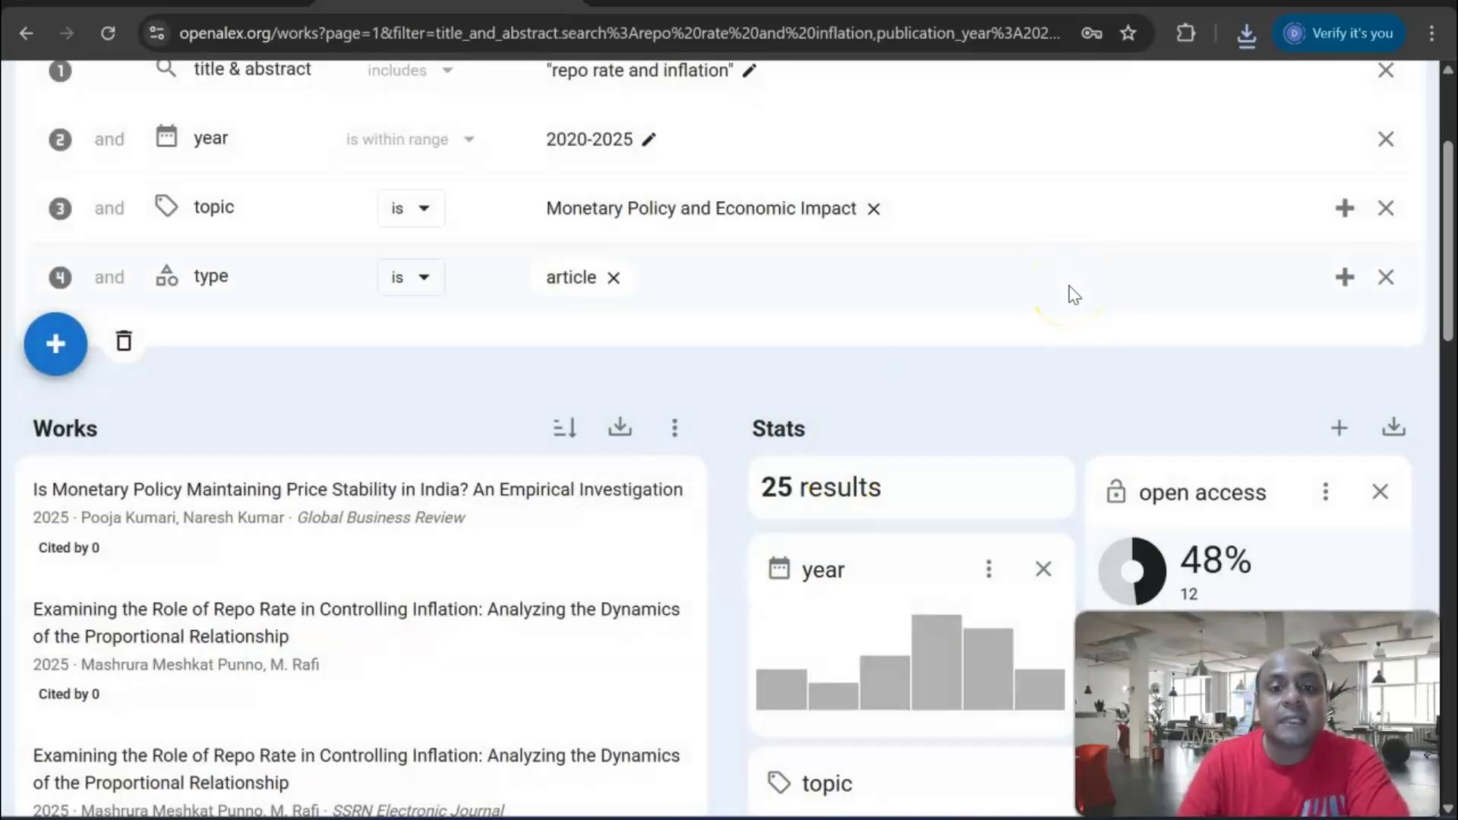
pyautogui.scroll(-15, 1074, 295)
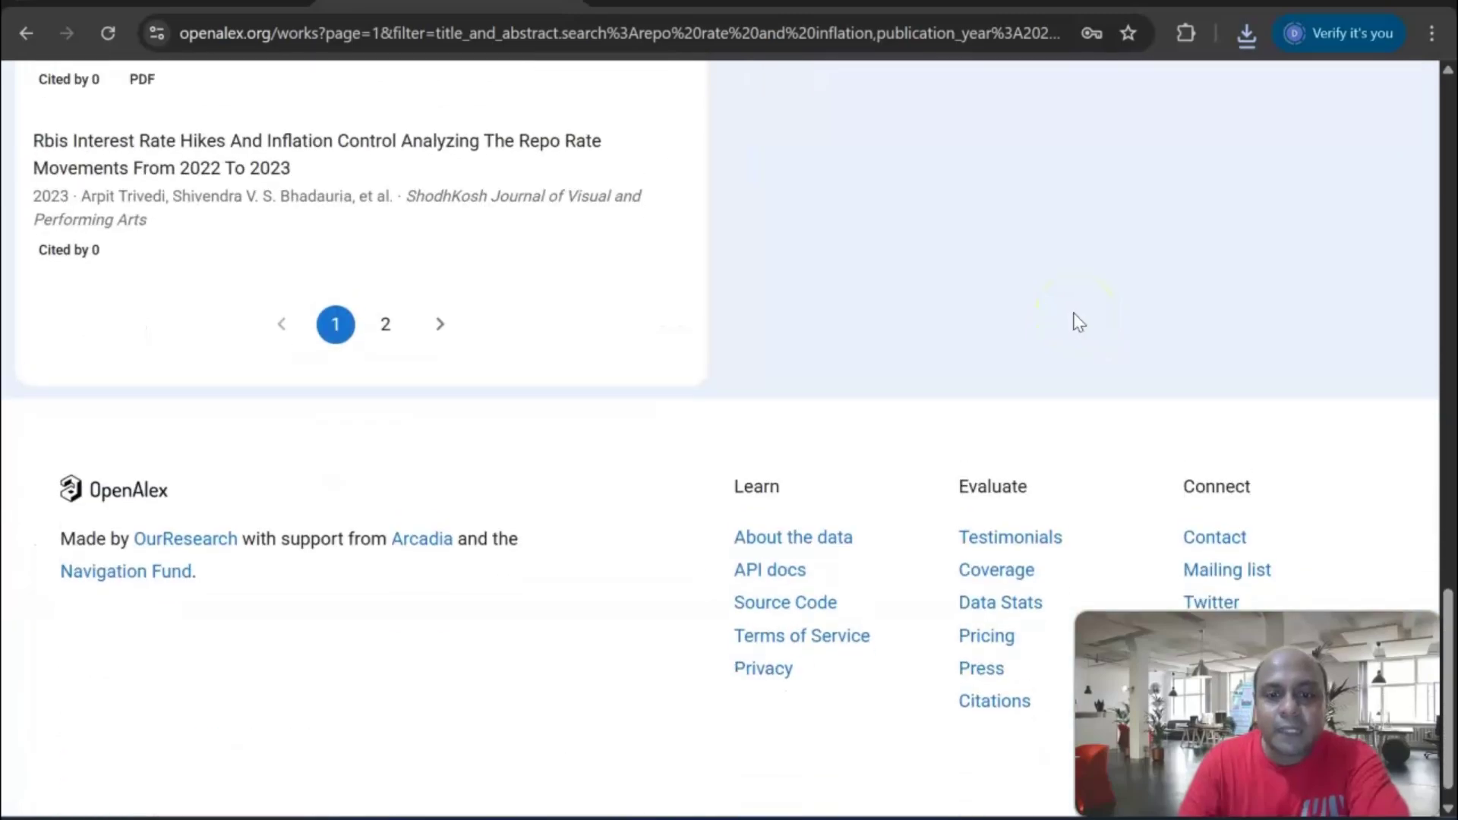
pyautogui.scroll(15, 1078, 315)
pyautogui.scroll(5, 1073, 310)
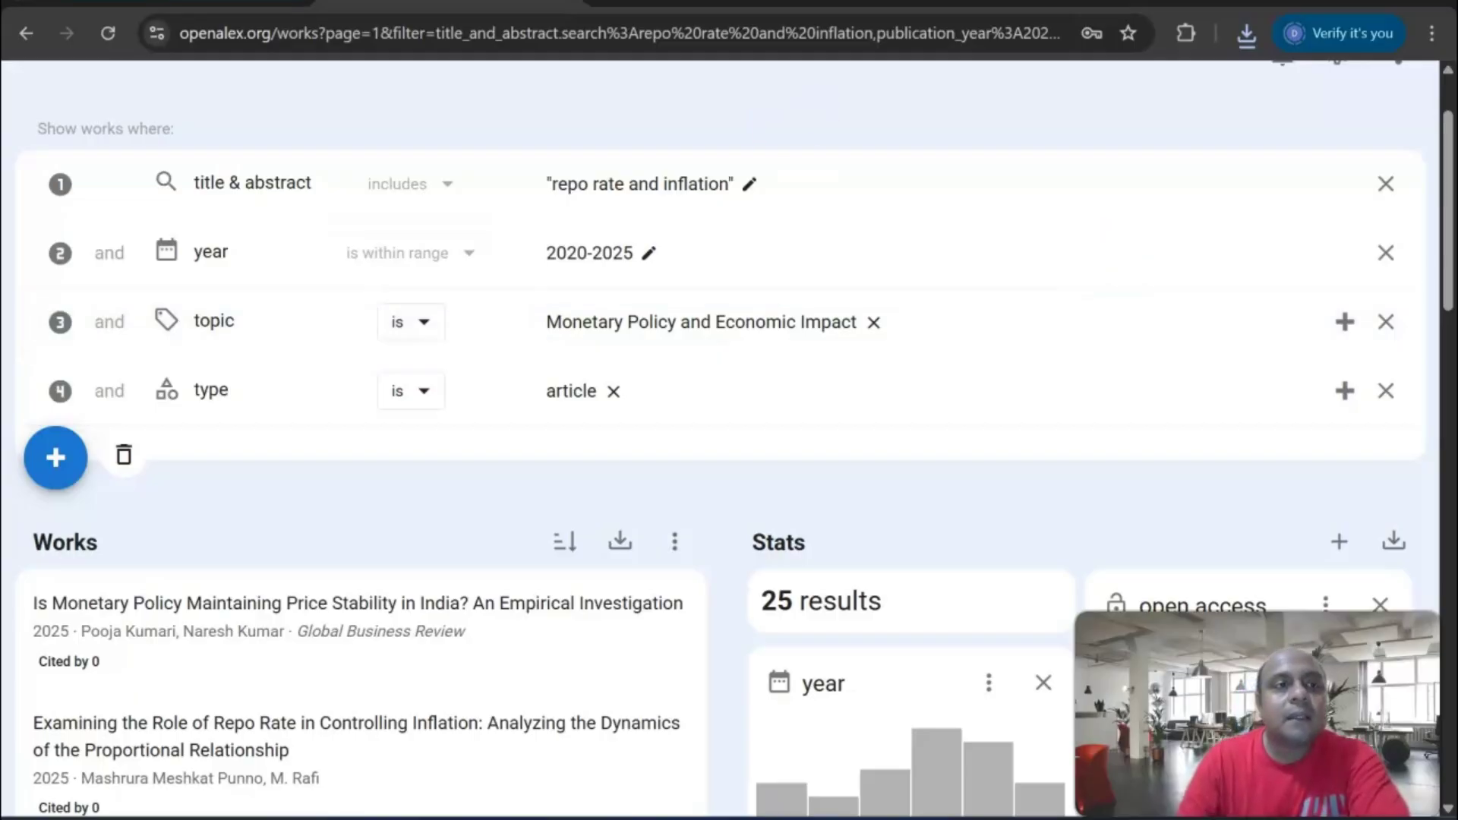
# - Switch to the CORE tab and reopen core.ac.uk from the Google results
pyautogui.click(221, 4)
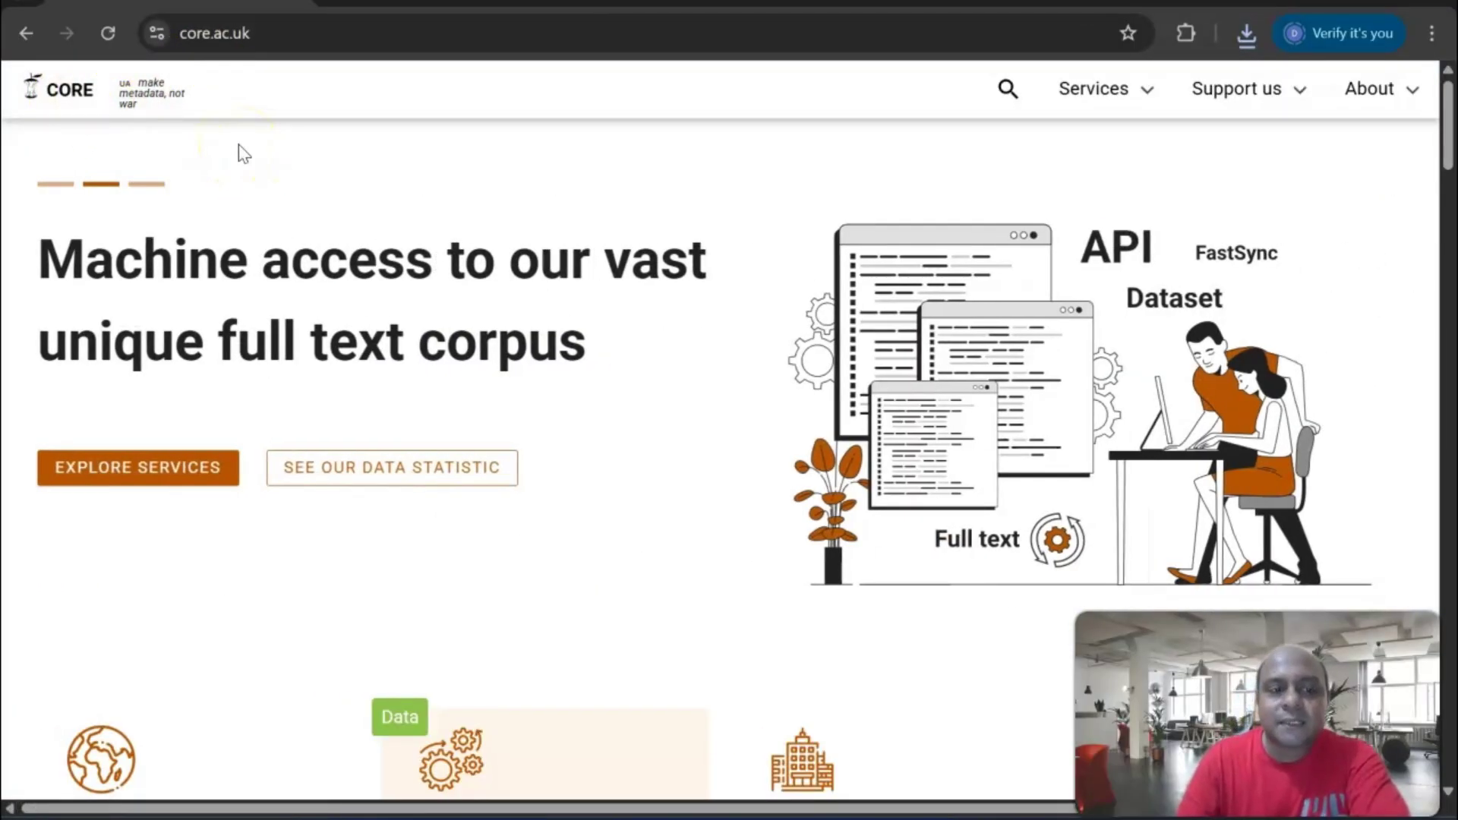
pyautogui.scroll(-5, 353, 202)
pyautogui.scroll(4, 361, 205)
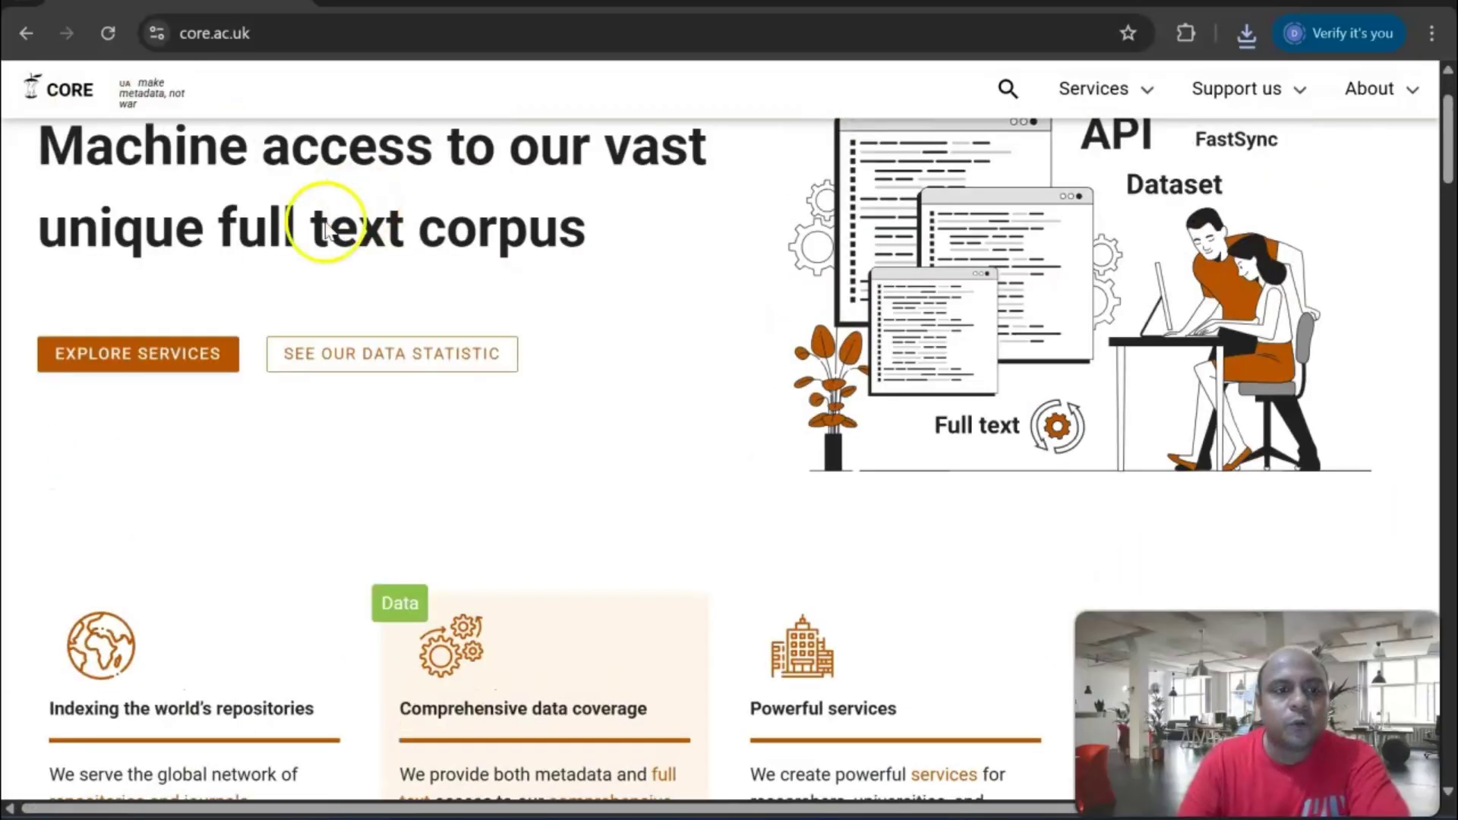
pyautogui.scroll(2, 403, 338)
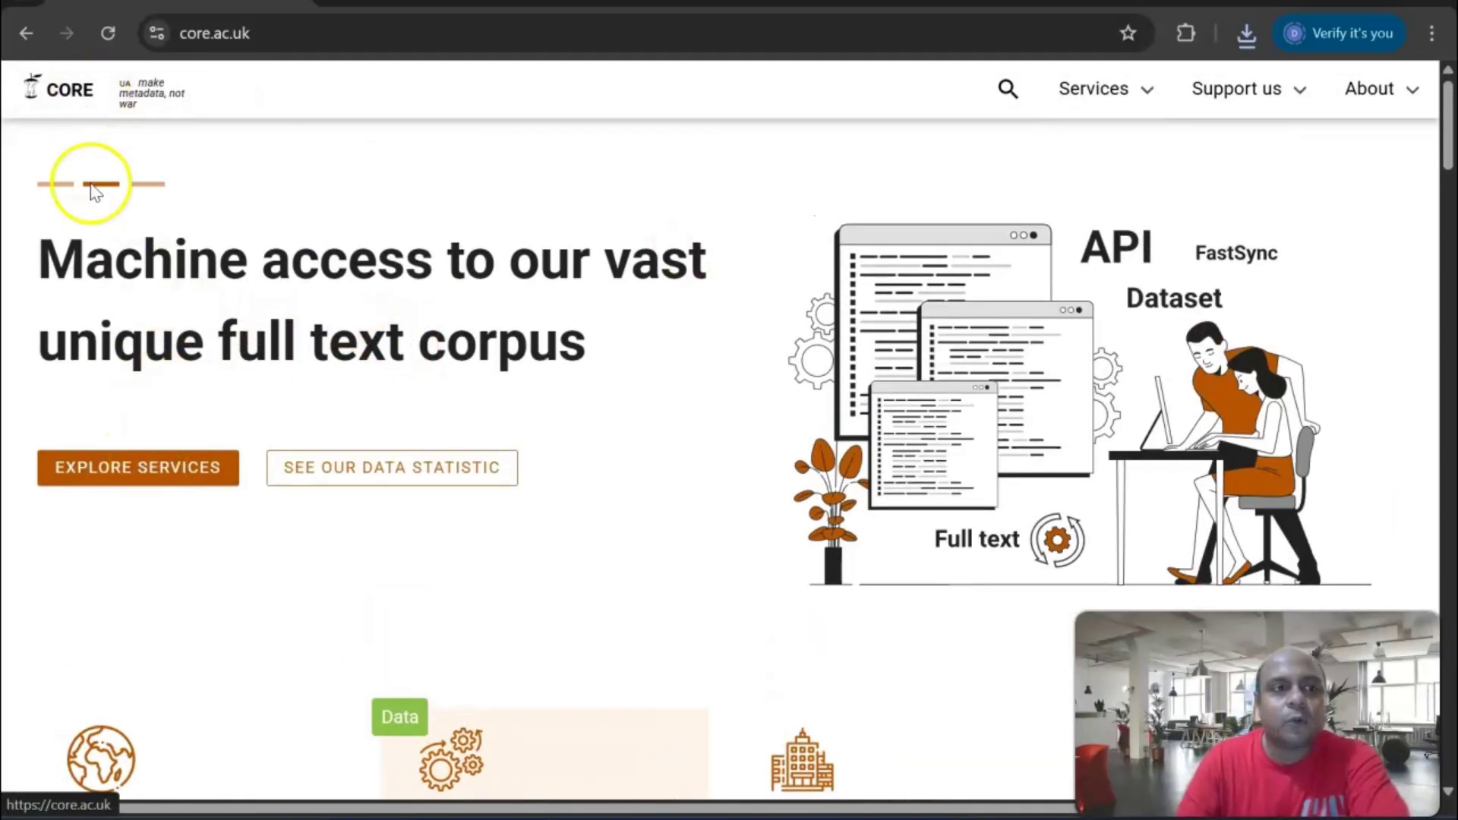
pyautogui.click(29, 32)
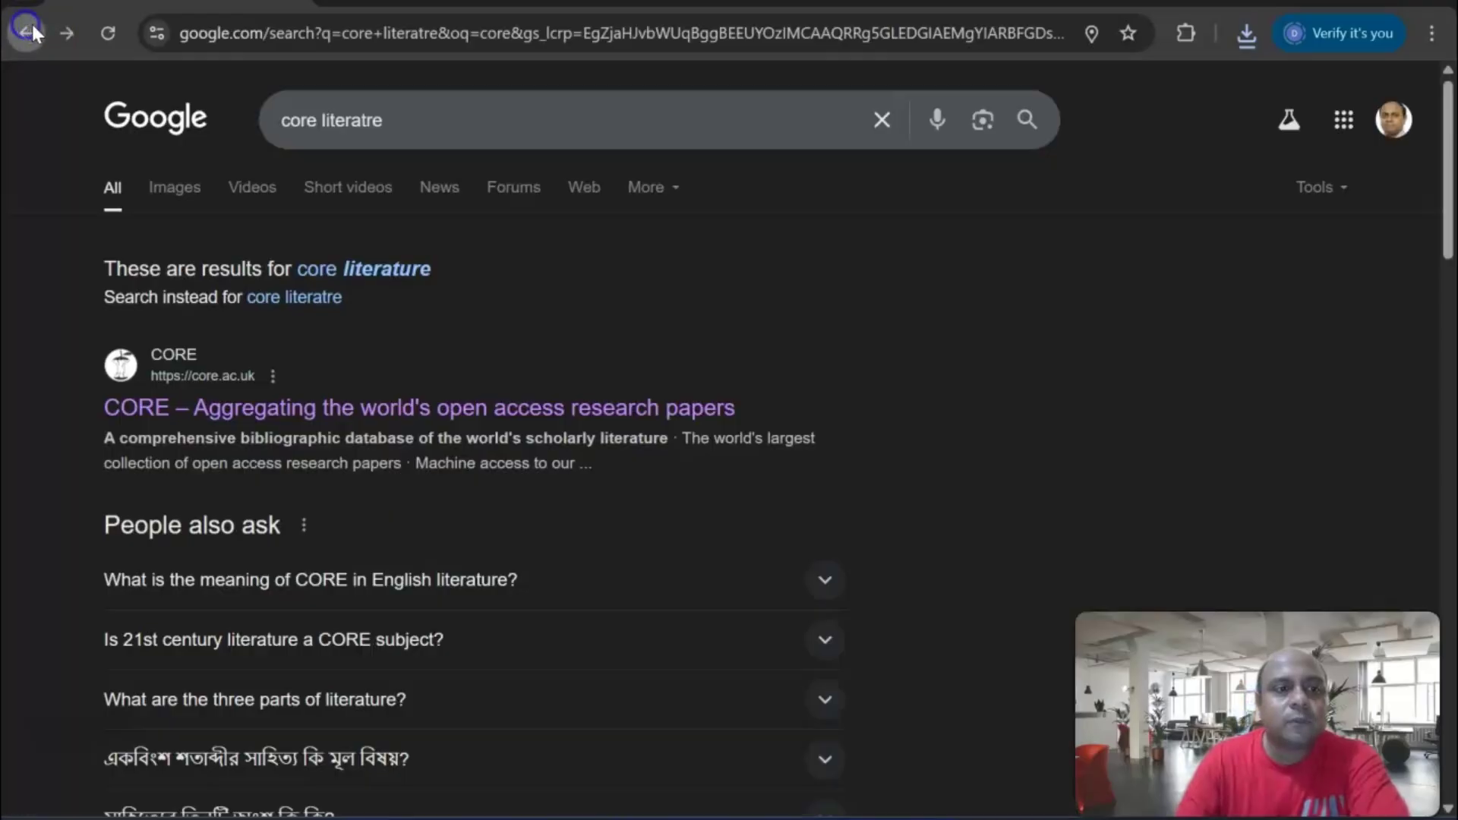
pyautogui.click(307, 414)
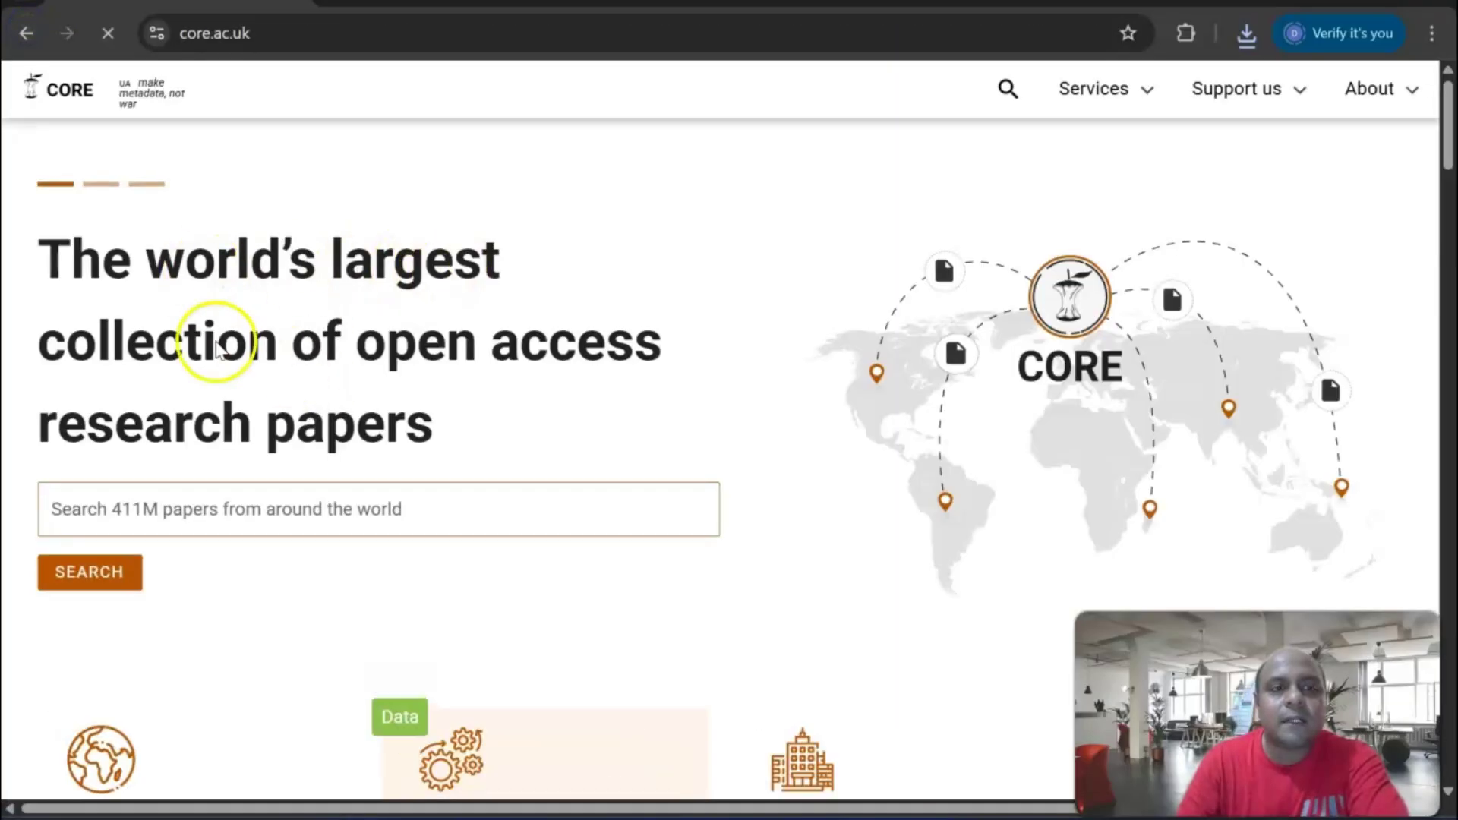
# - Search CORE for 'repo rate and inflation', correcting a typo
pyautogui.click(312, 515)
pyautogui.write('re')
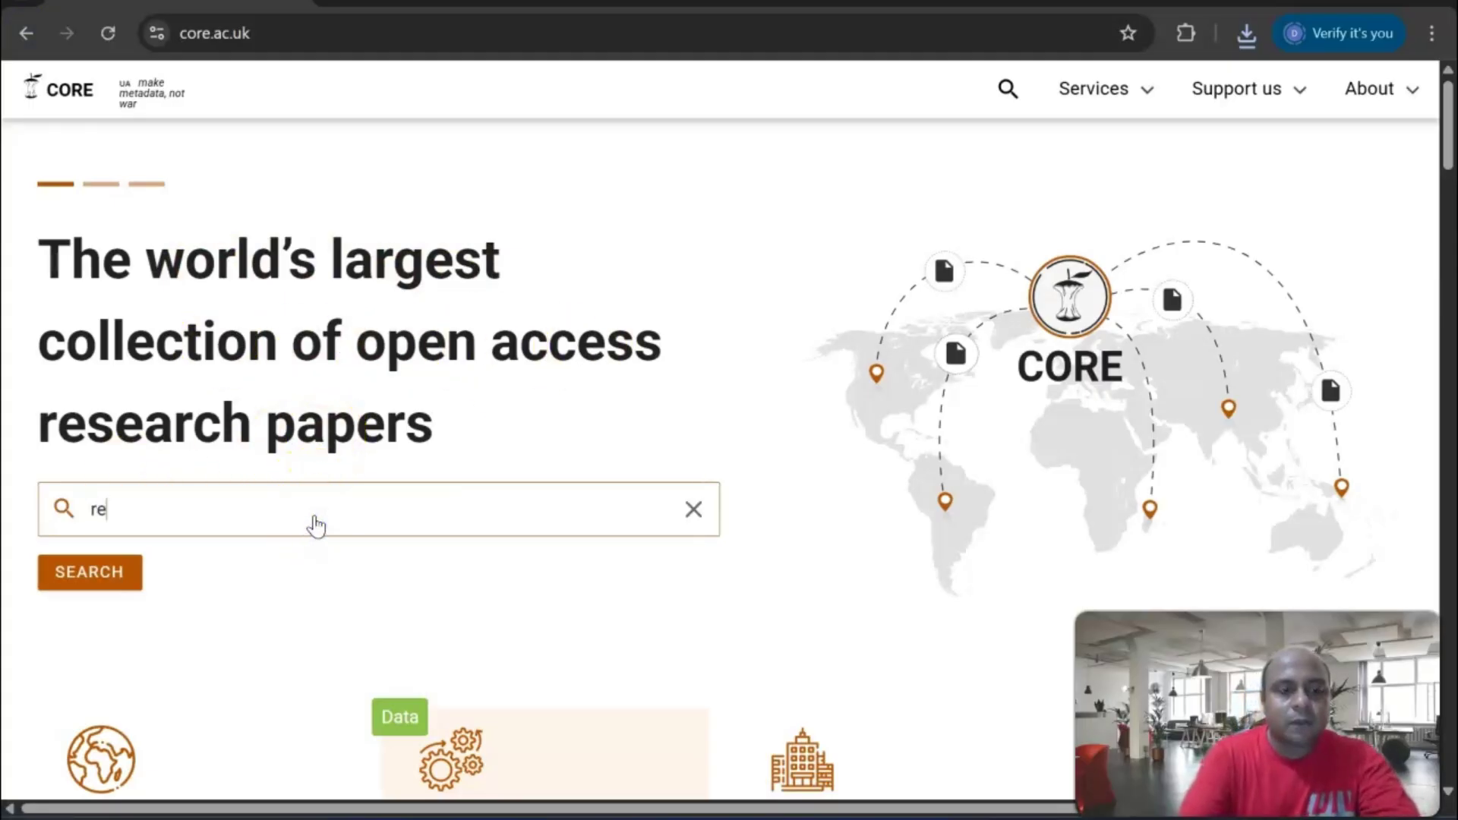
pyautogui.write('po rate and ')
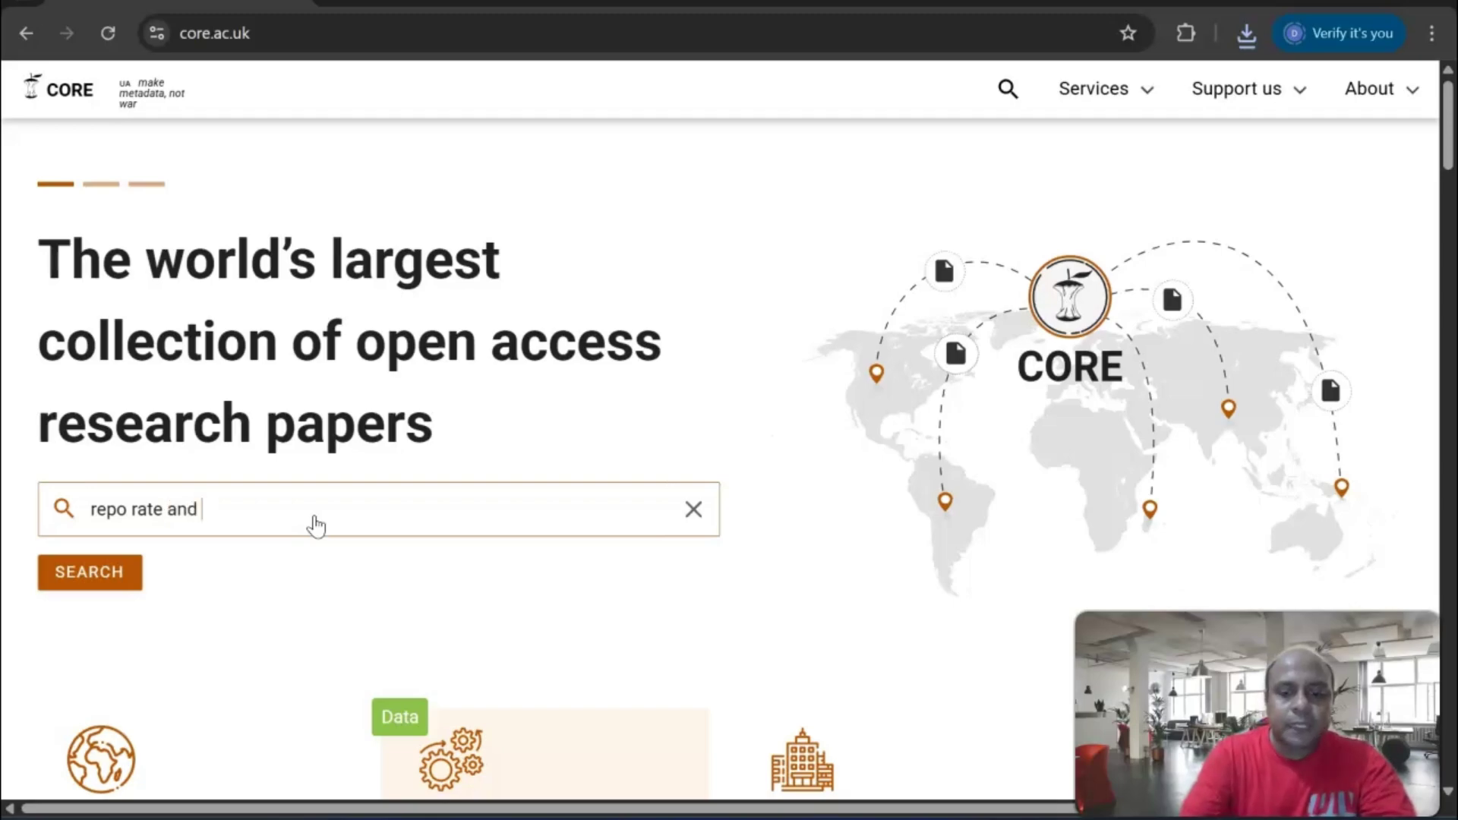
pyautogui.write('innf')
pyautogui.press('BackSpace')
pyautogui.press('BackSpace')
pyautogui.press('BackSpace')
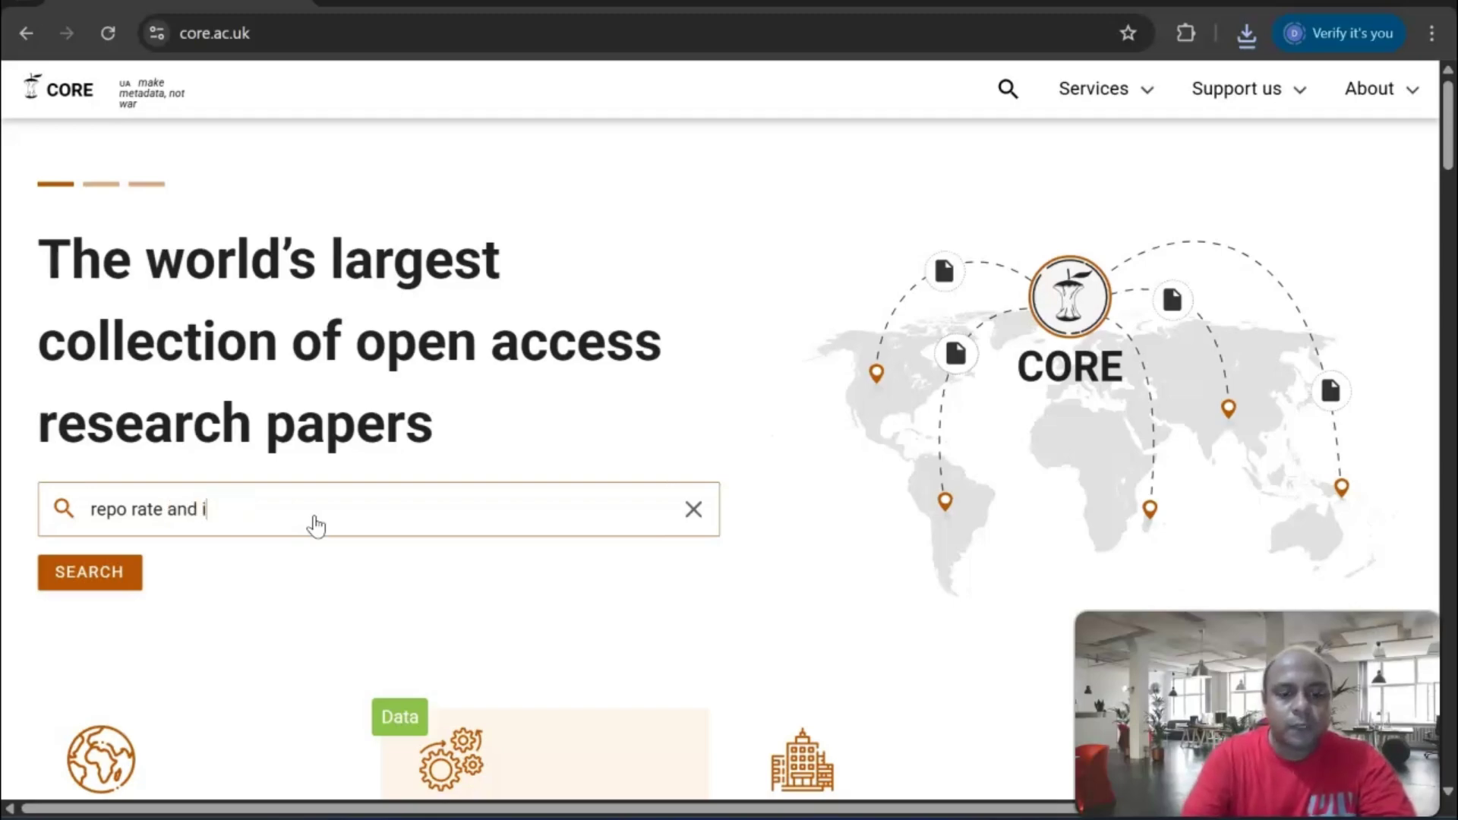
pyautogui.write('nflation')
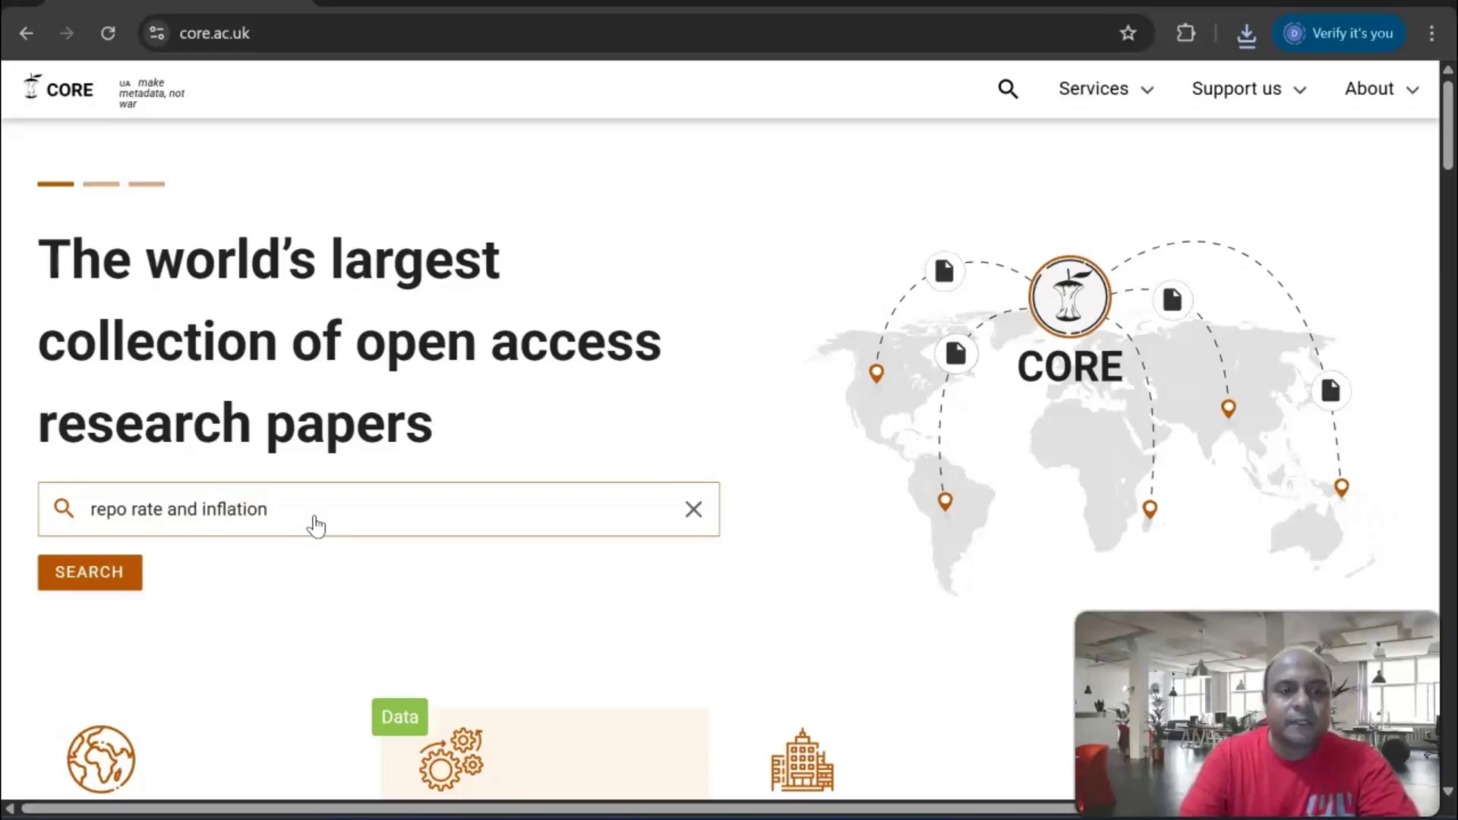
pyautogui.click(120, 584)
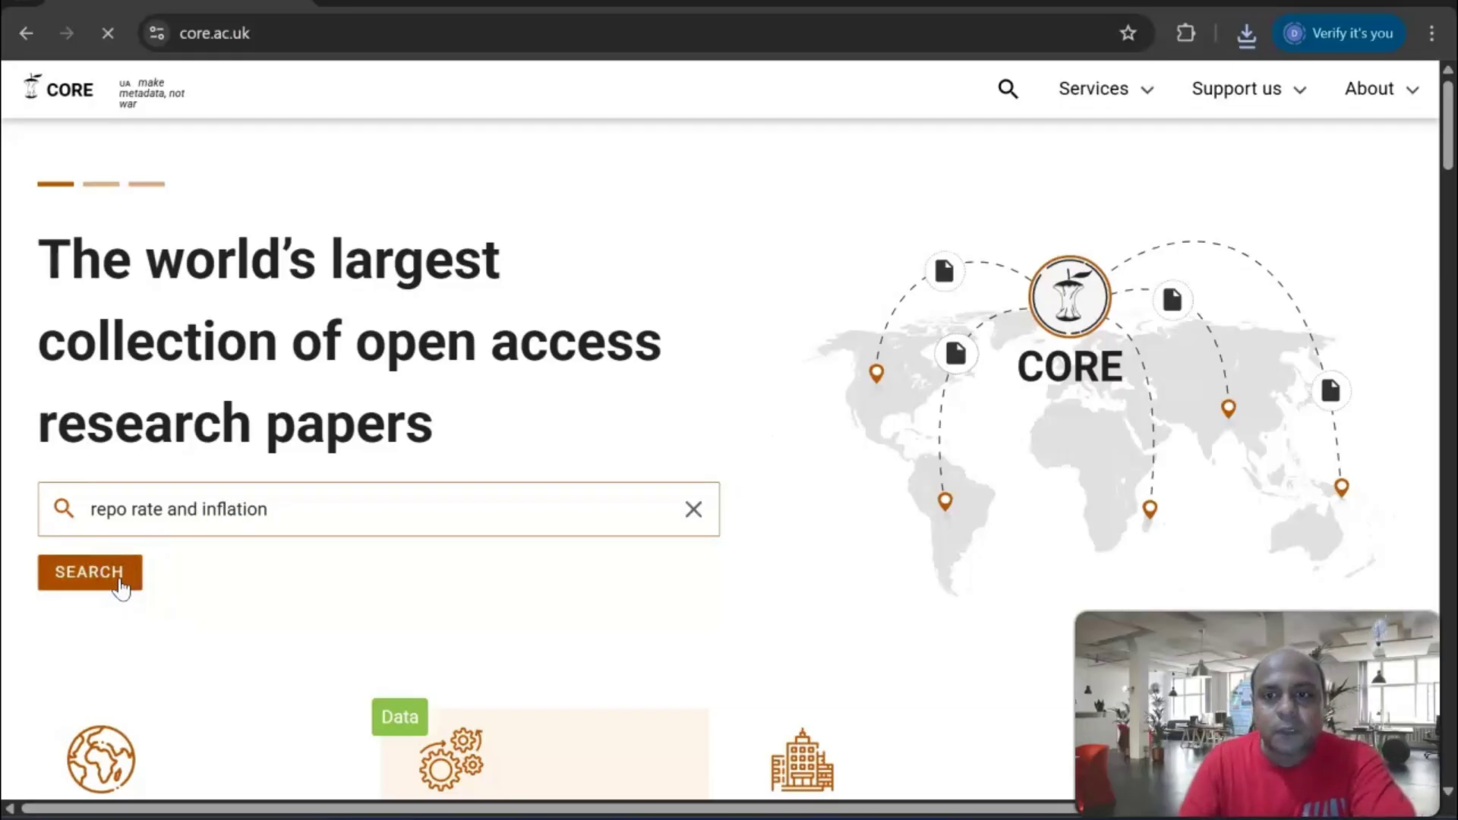
# - Resubmit the CORE search and look at the Field filter options
pyautogui.click(121, 581)
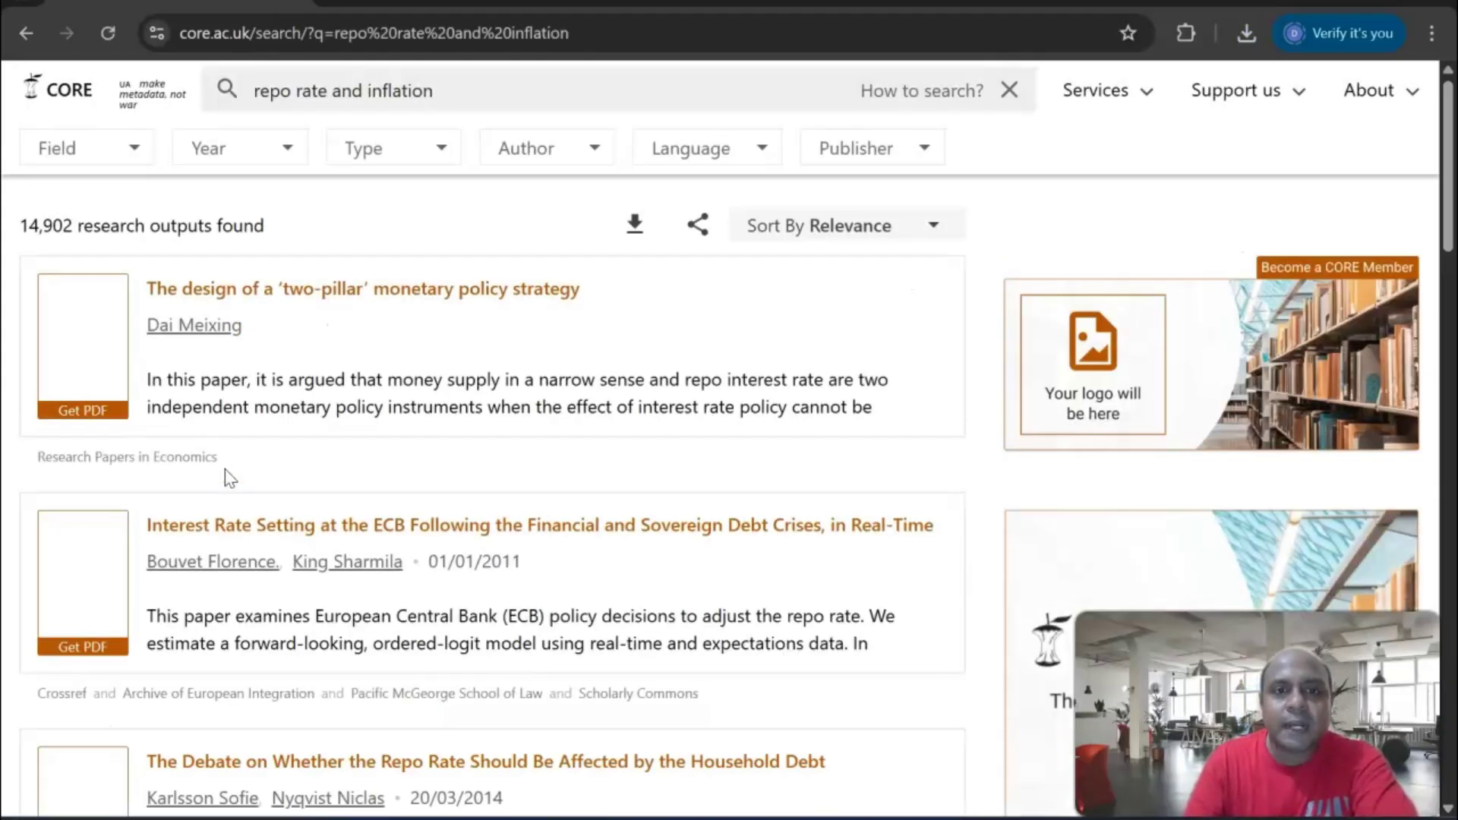
pyautogui.click(132, 152)
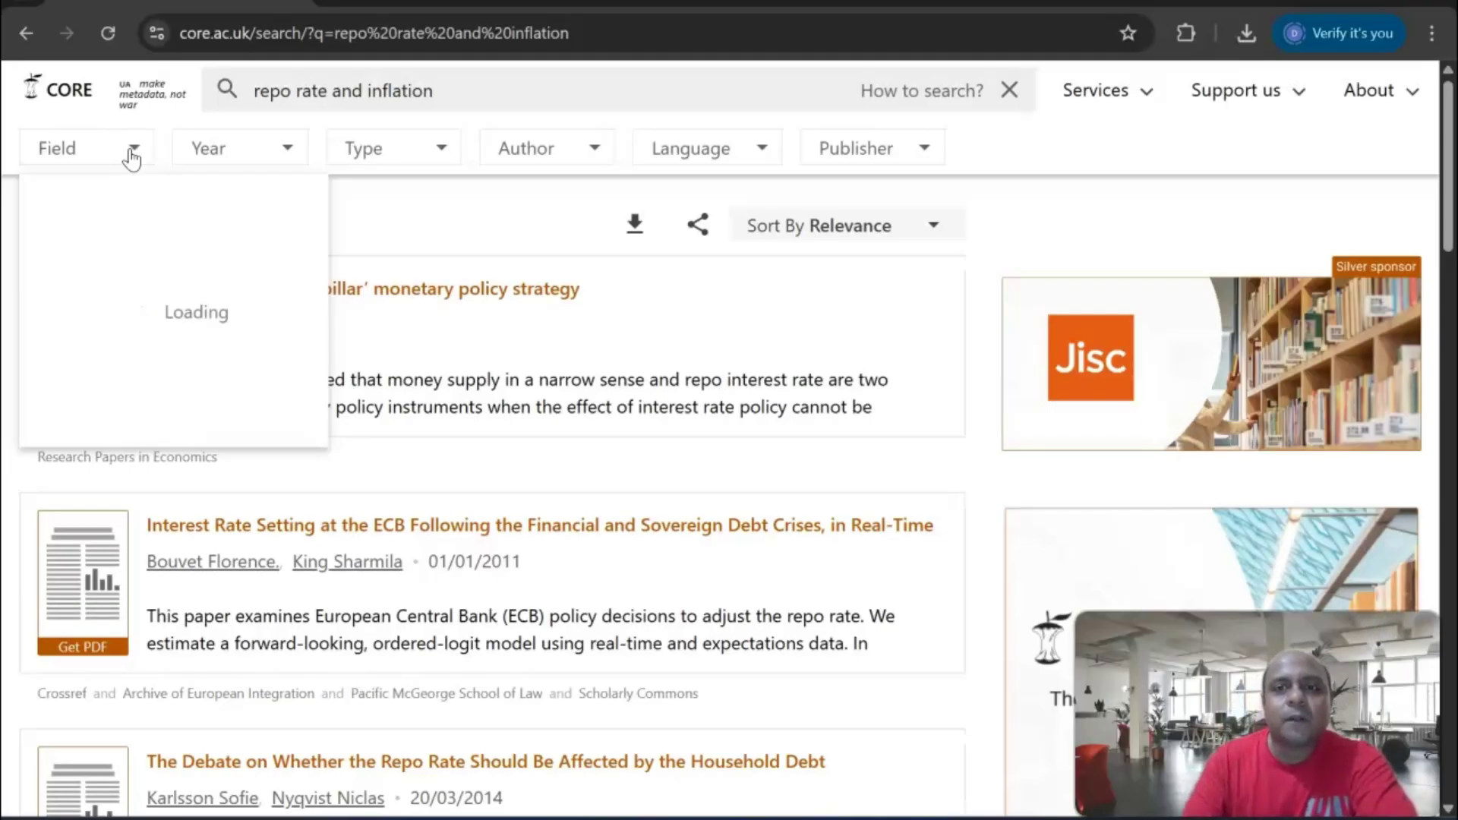
pyautogui.click(507, 219)
pyautogui.click(646, 270)
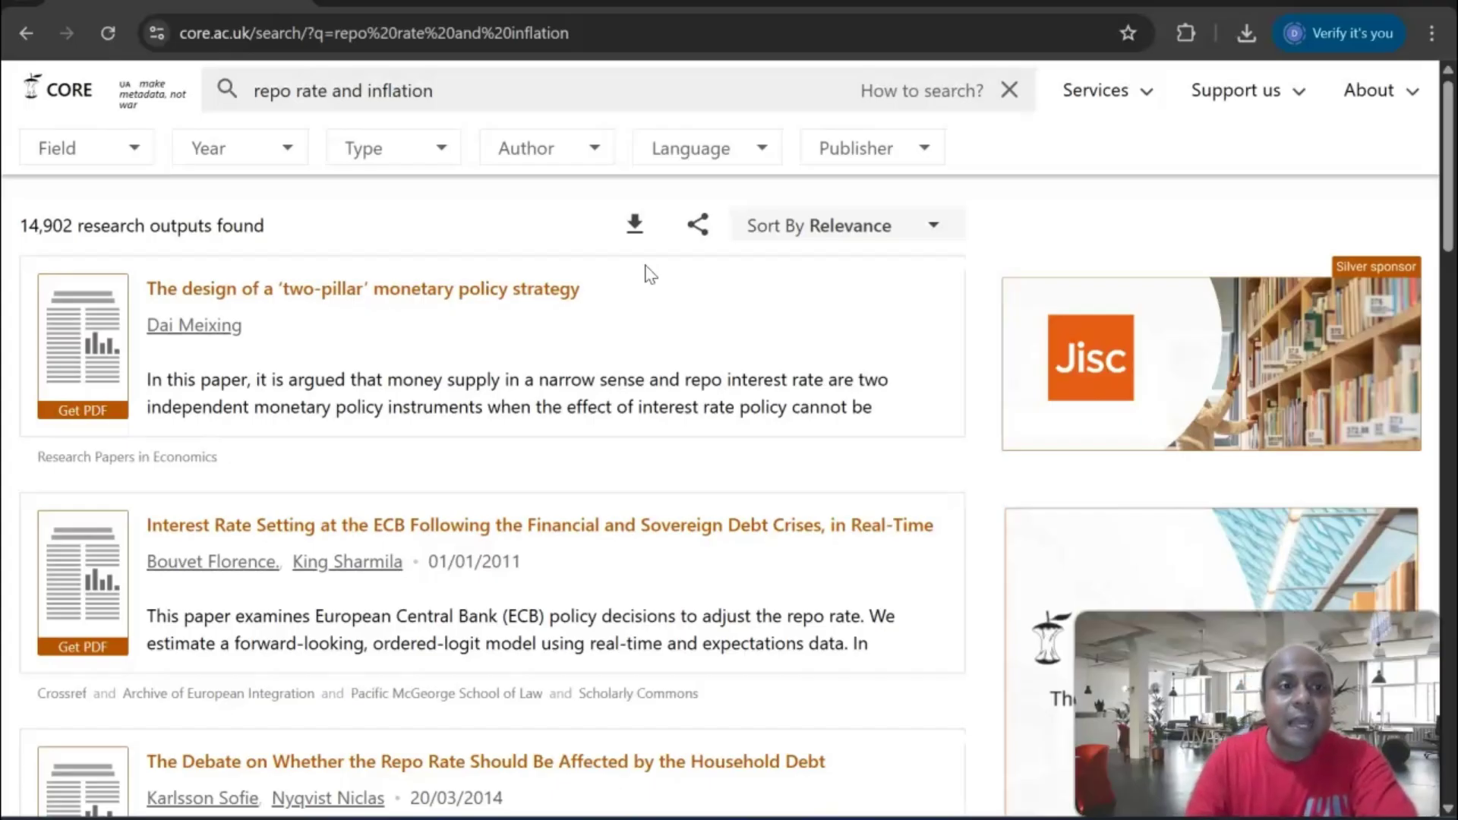
# - Browse the Year, Type, Author, Language and Publisher filter dropdowns without applying any
pyautogui.click(285, 152)
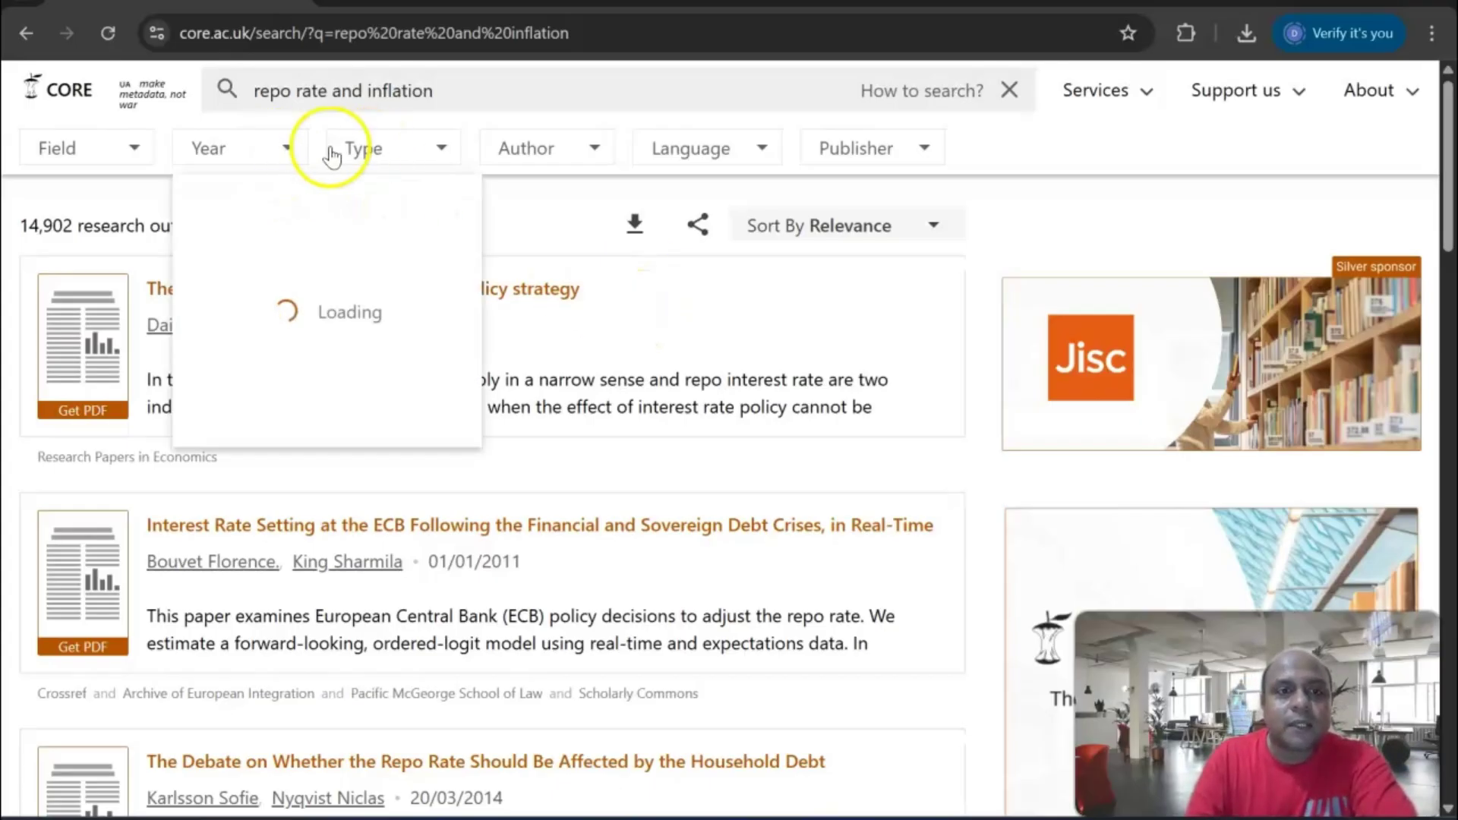
pyautogui.click(425, 147)
pyautogui.click(554, 145)
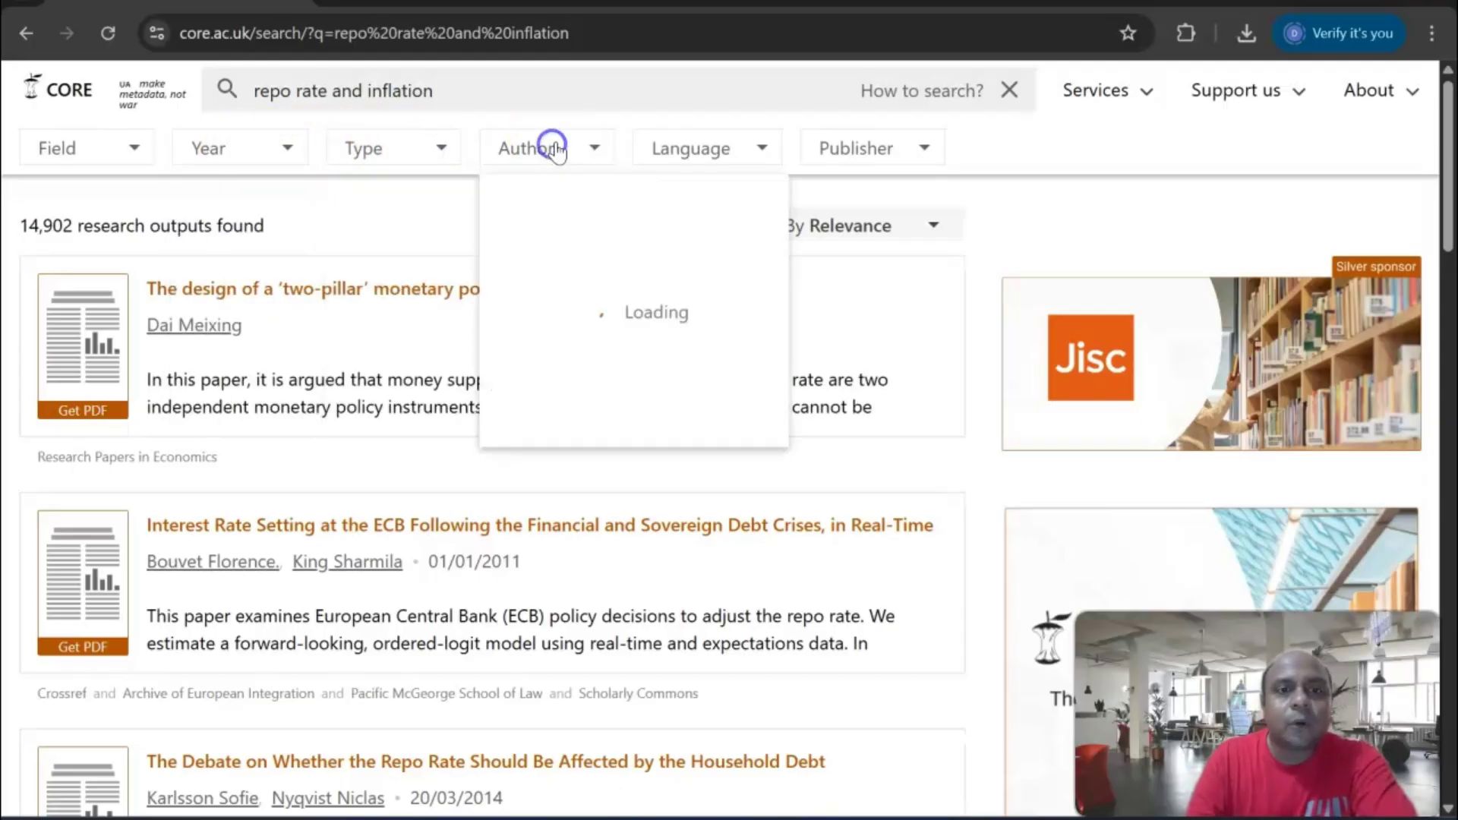
pyautogui.click(684, 141)
pyautogui.click(833, 147)
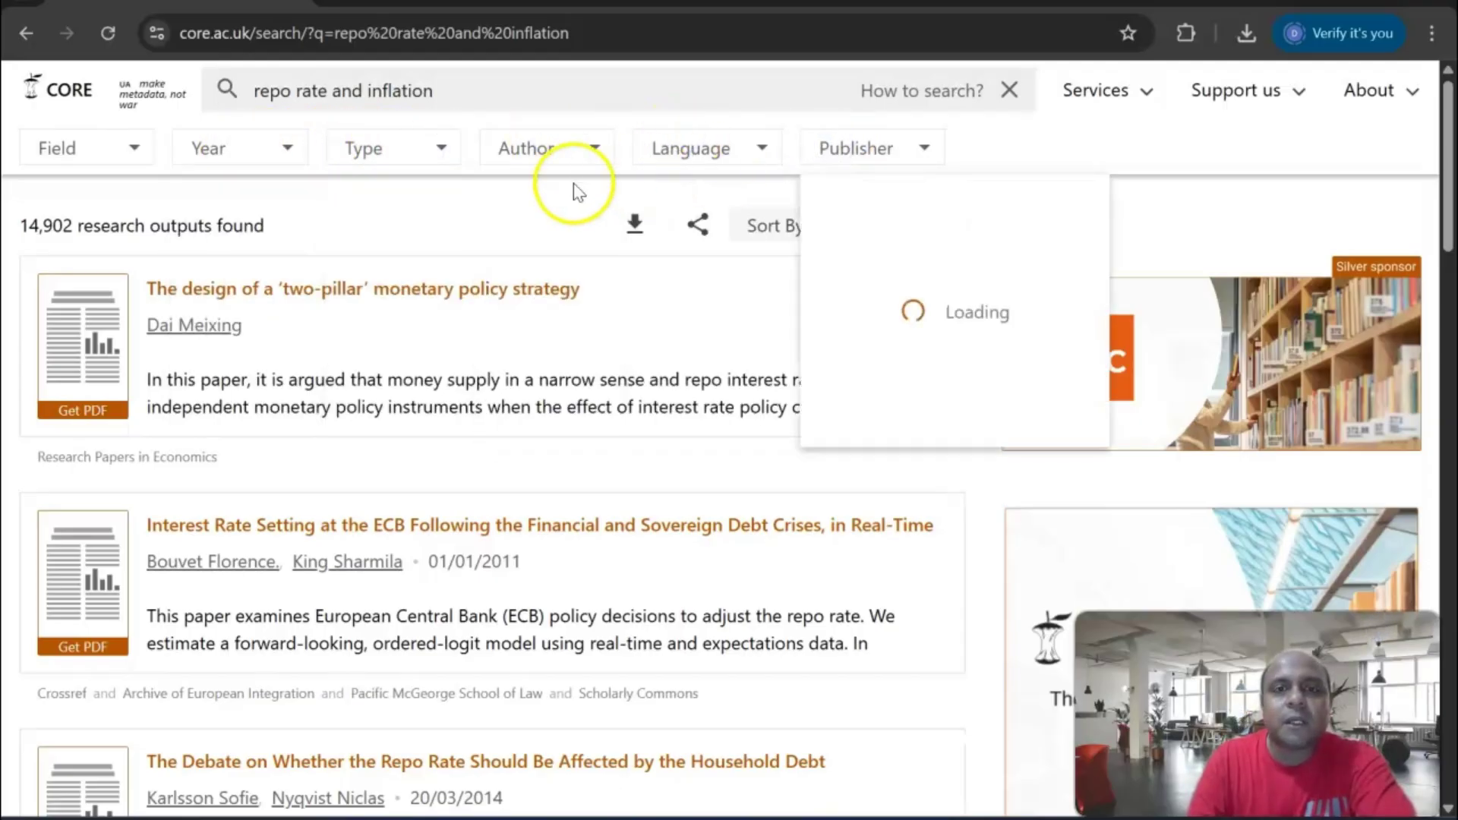
pyautogui.click(494, 208)
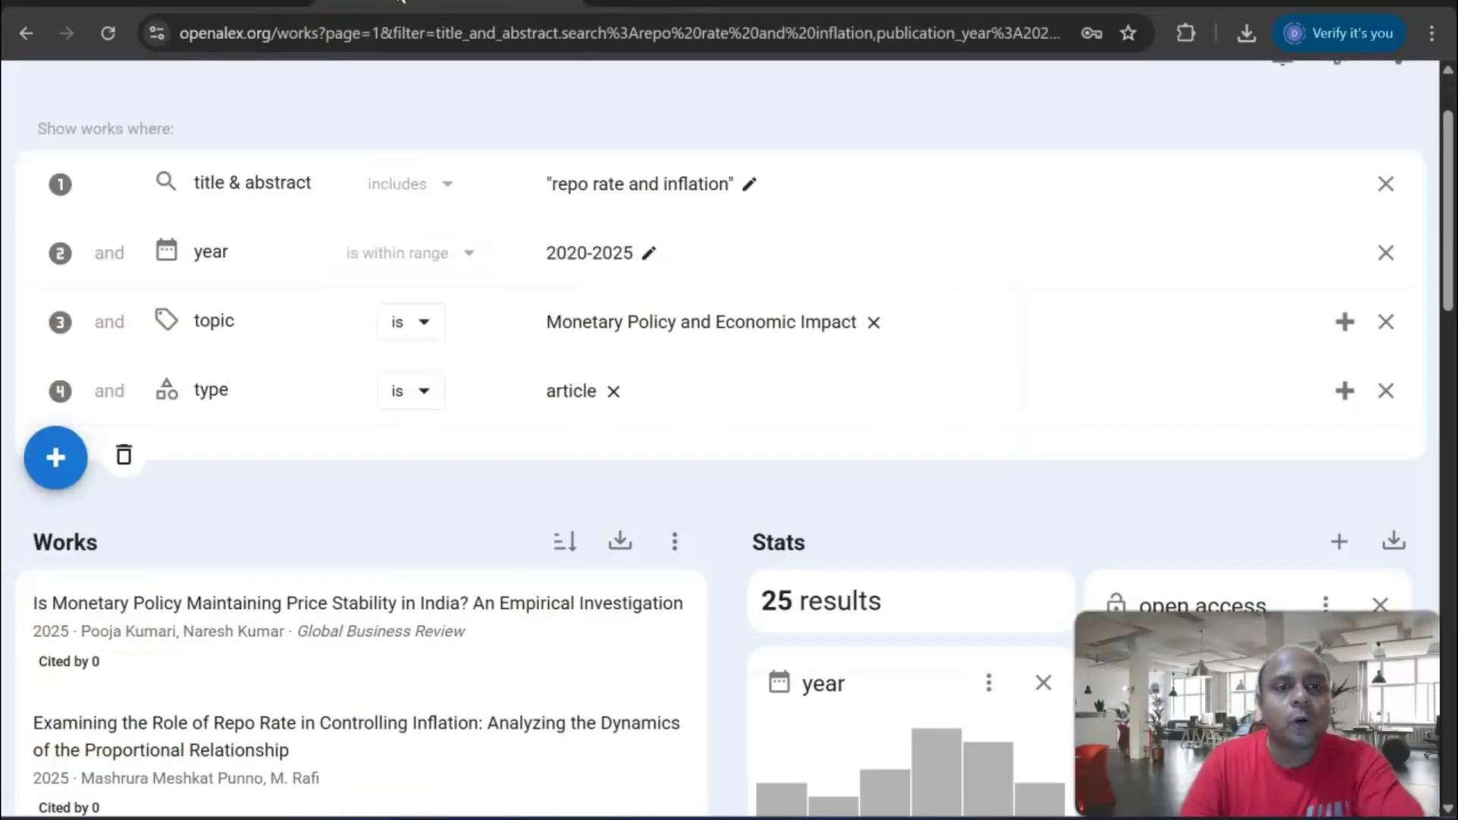
# - Scroll back to the top of the OpenAlex page showing four filters and 25 results
pyautogui.scroll(2, 541, 214)
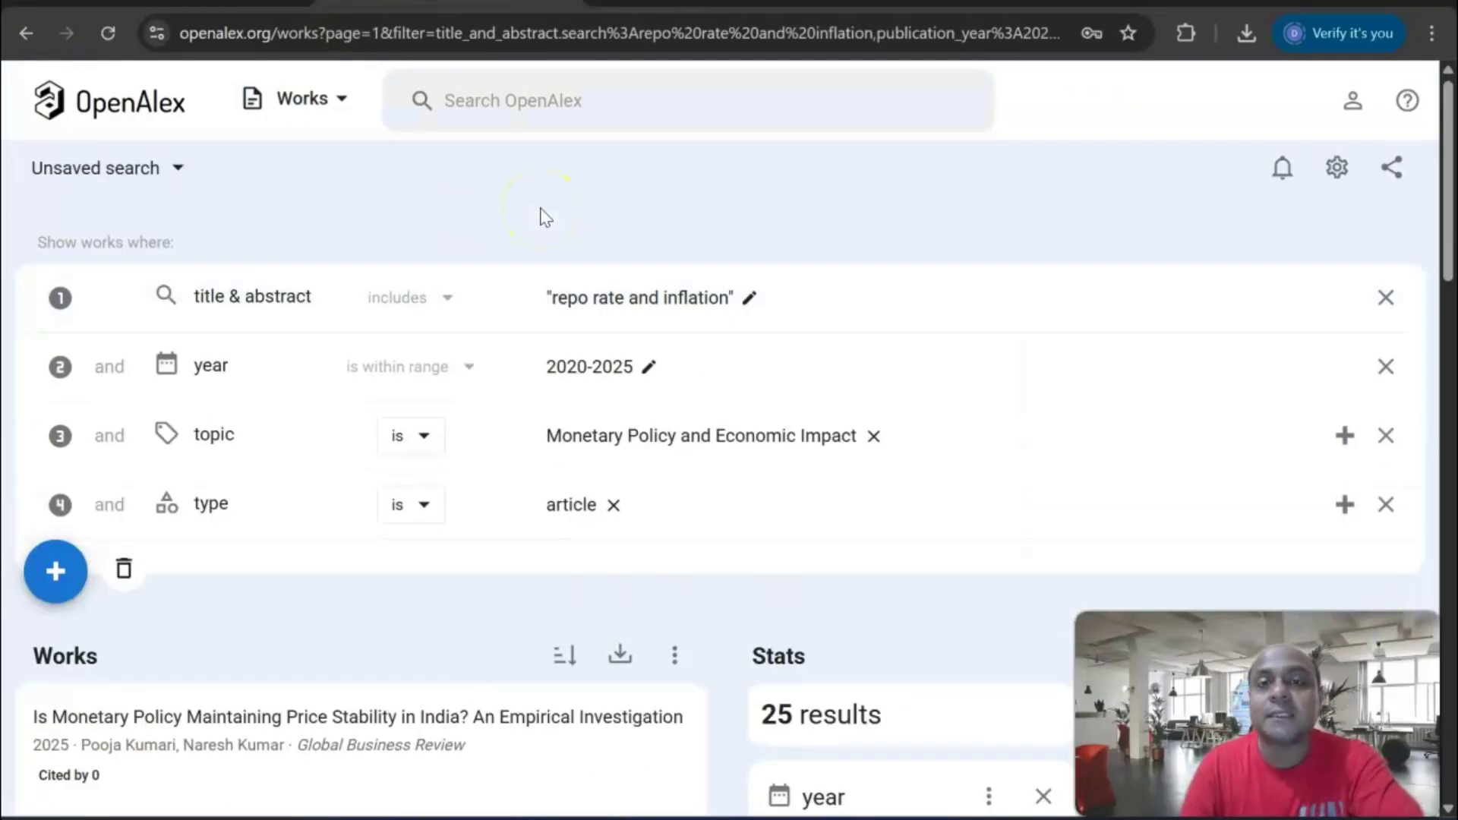